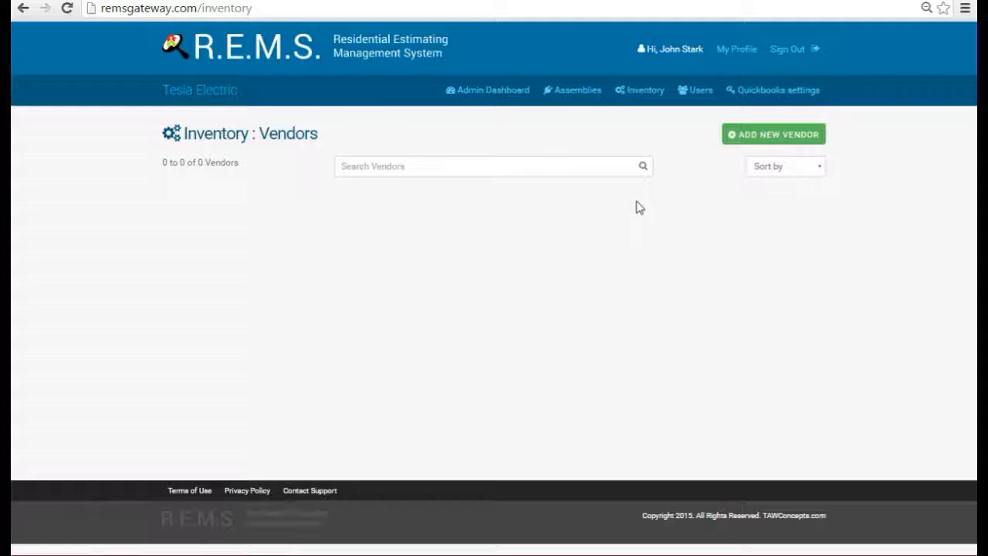
# From the empty Inventory: Vendors list, open the blank Add New Vendor form
pyautogui.click(752, 134)
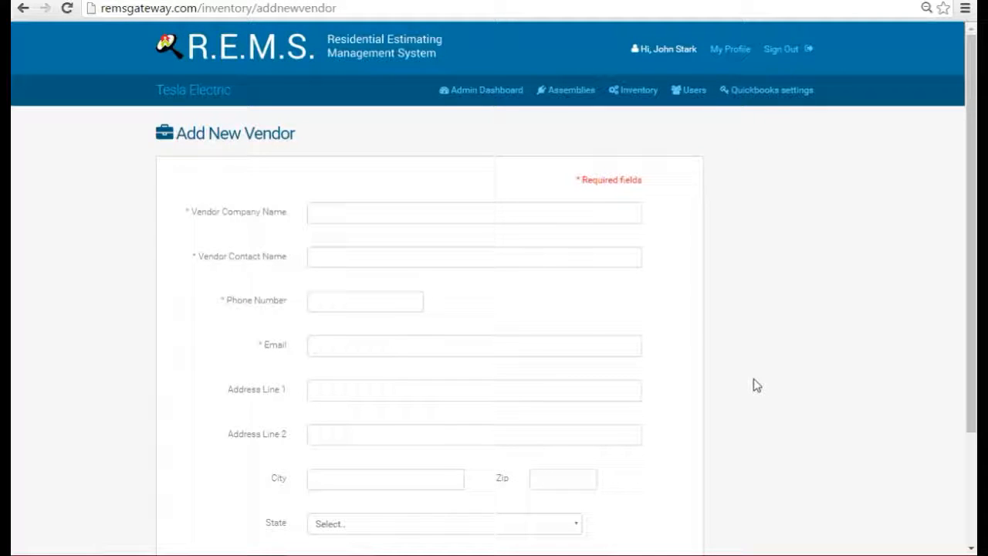
# Enter 'Crestmore Electrical Supply' as the vendor company name and fill in the contact's name
pyautogui.scroll(-1, 803, 386)
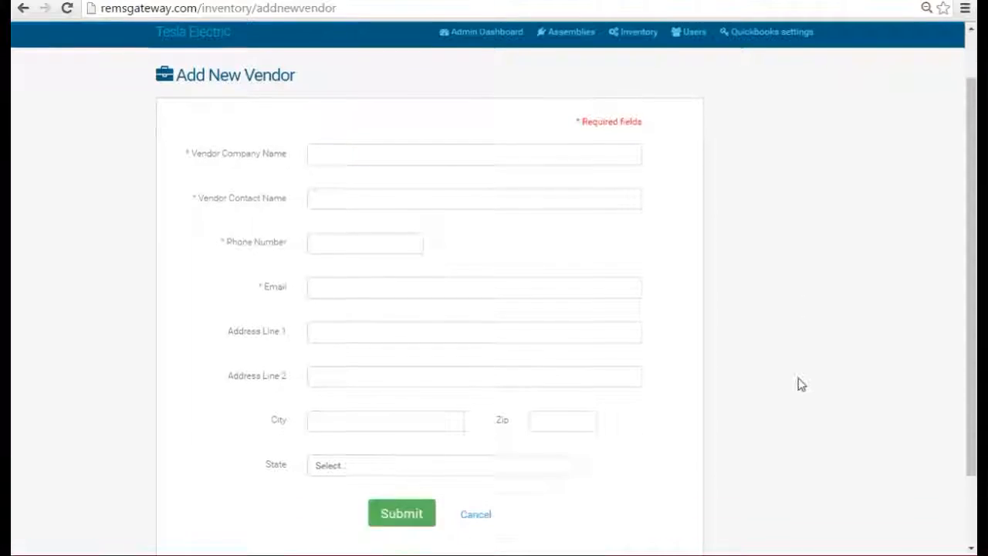
pyautogui.scroll(-2, 803, 386)
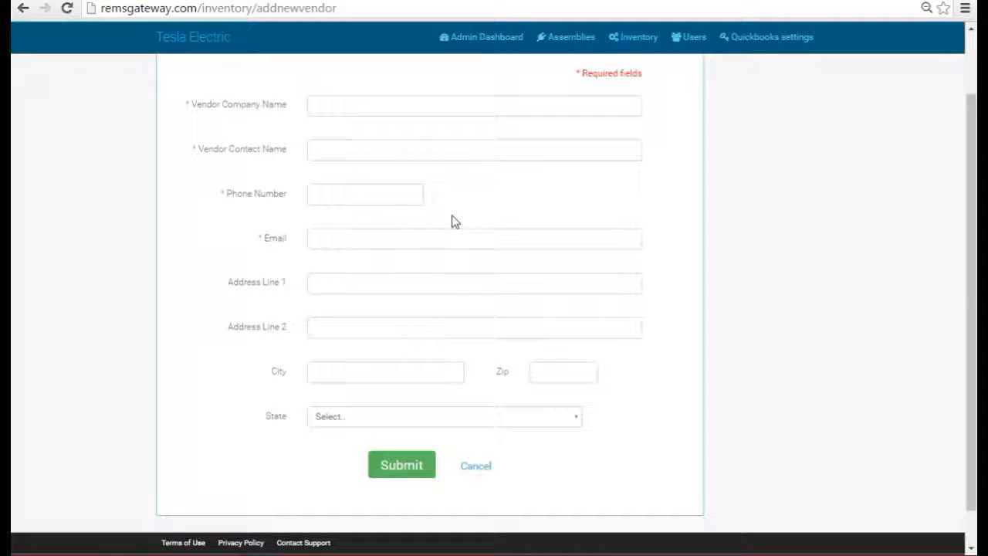
pyautogui.click(413, 109)
pyautogui.write('Crestmor')
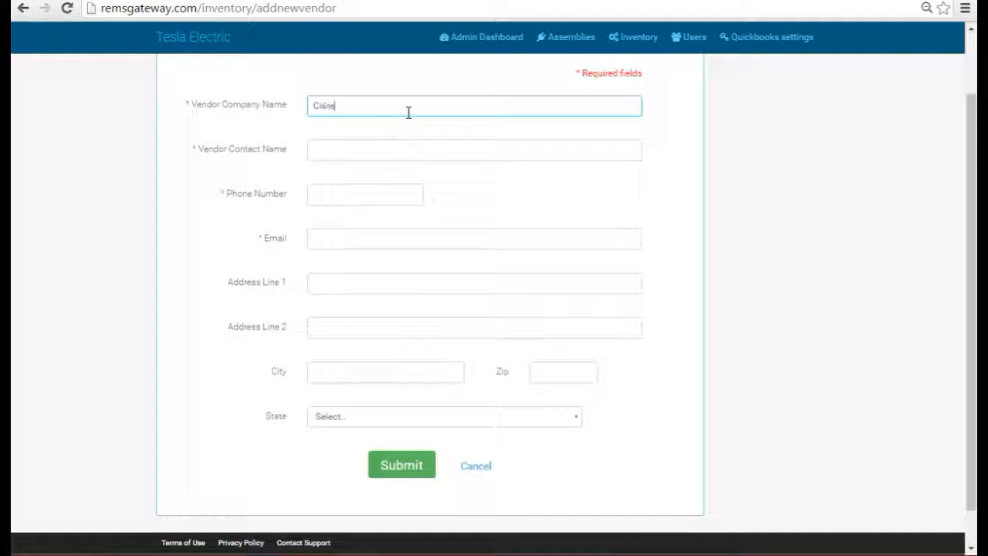
pyautogui.write('e Electrical Sup')
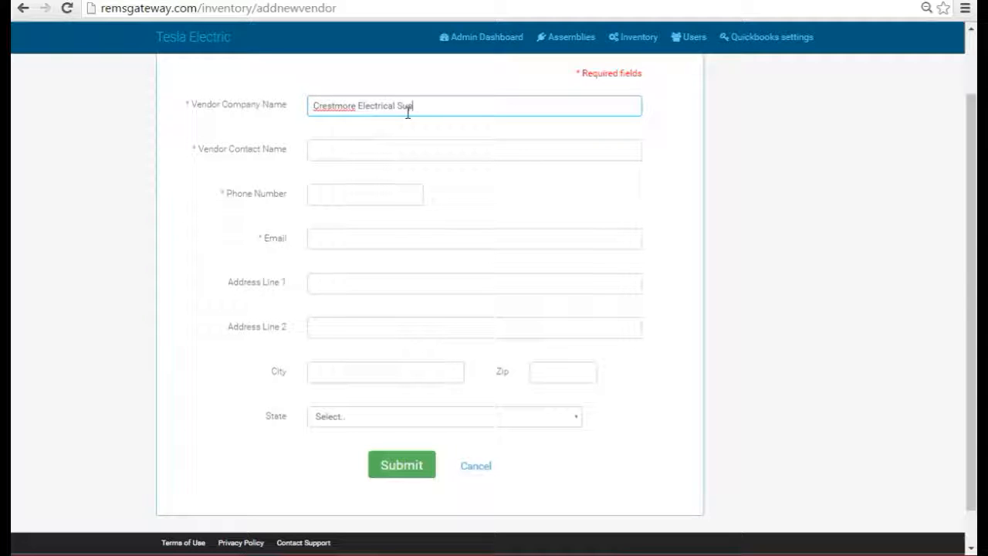
pyautogui.write('ply')
pyautogui.click(343, 152)
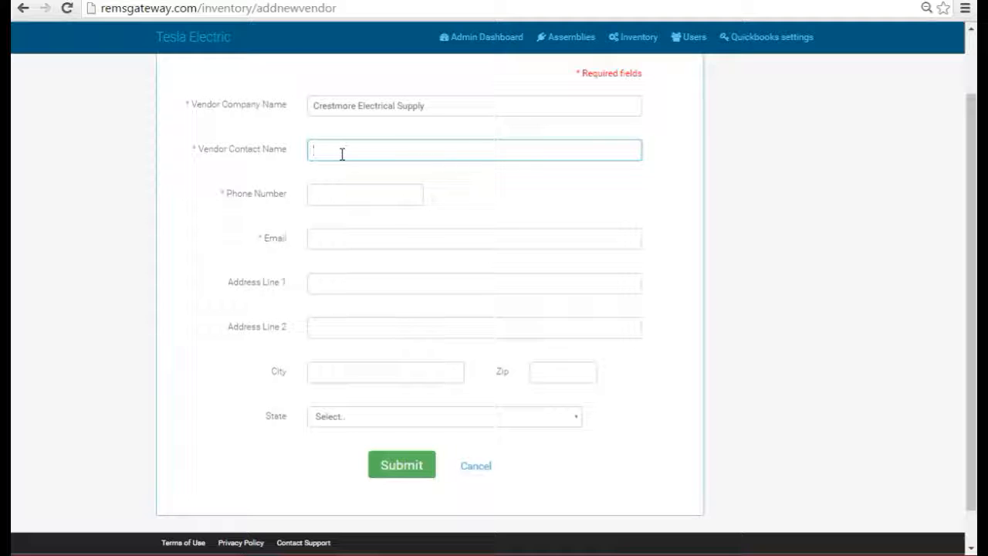
# Fill in the vendor contact's phone number and e-mail address
pyautogui.click(329, 194)
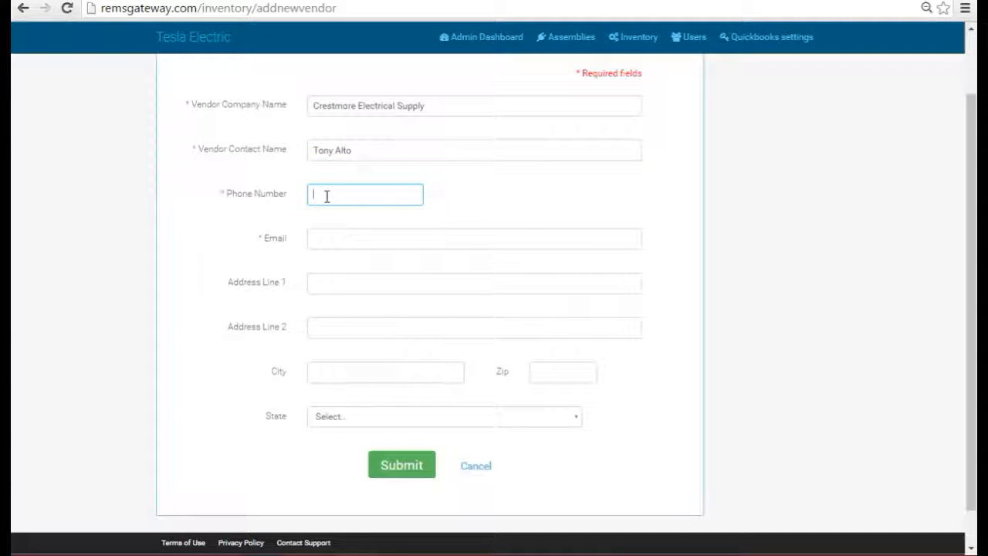
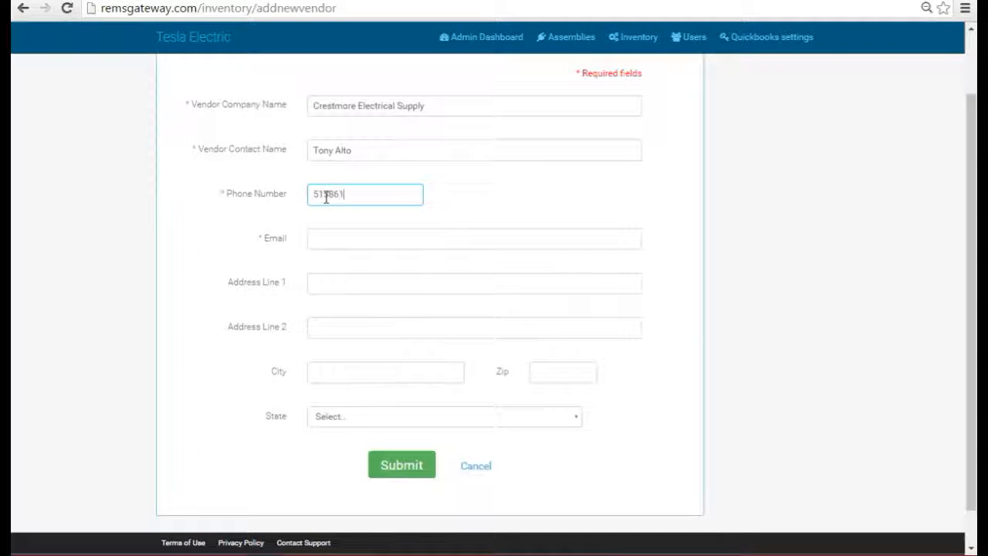
pyautogui.click(338, 240)
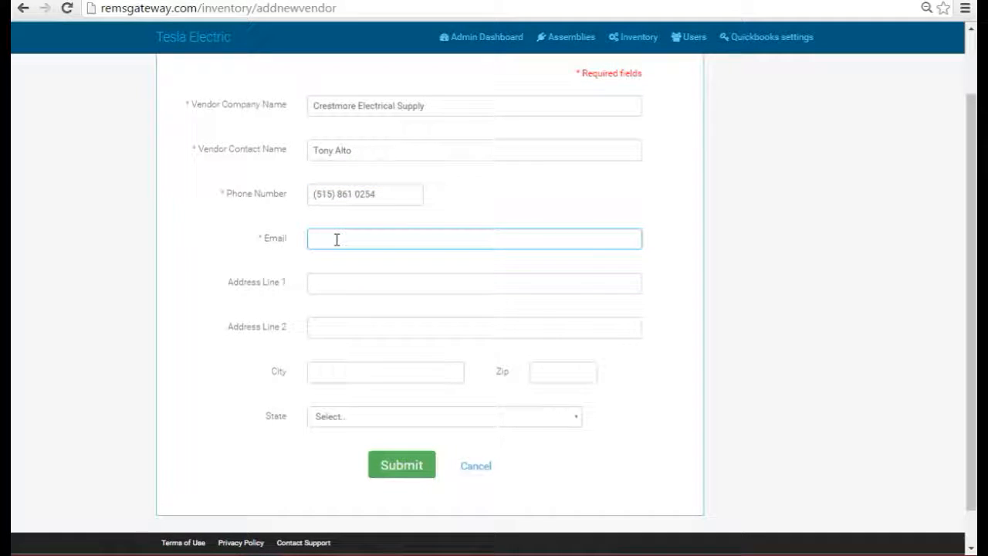
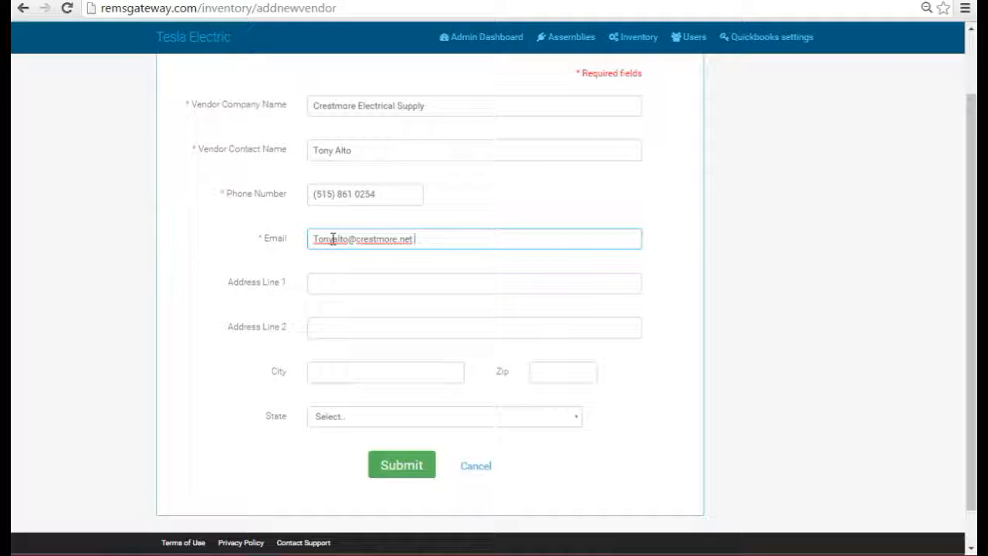
# Enter the vendor's street address, city and zip code
pyautogui.click(357, 282)
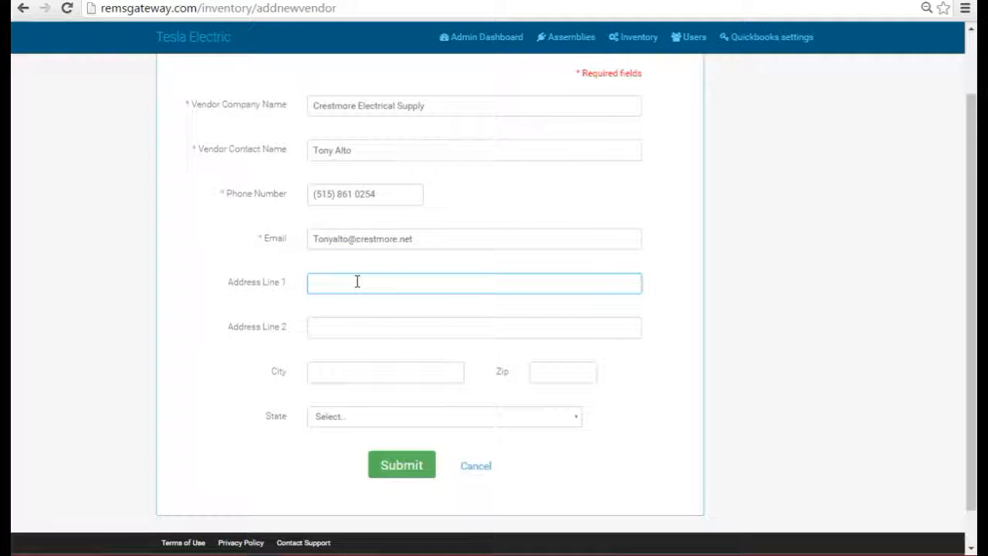
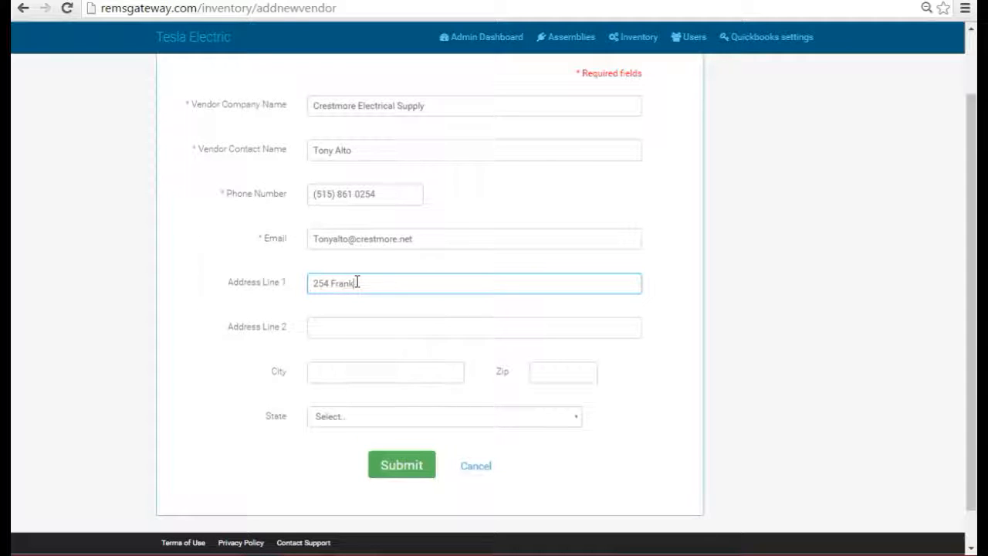
pyautogui.press('Tab')
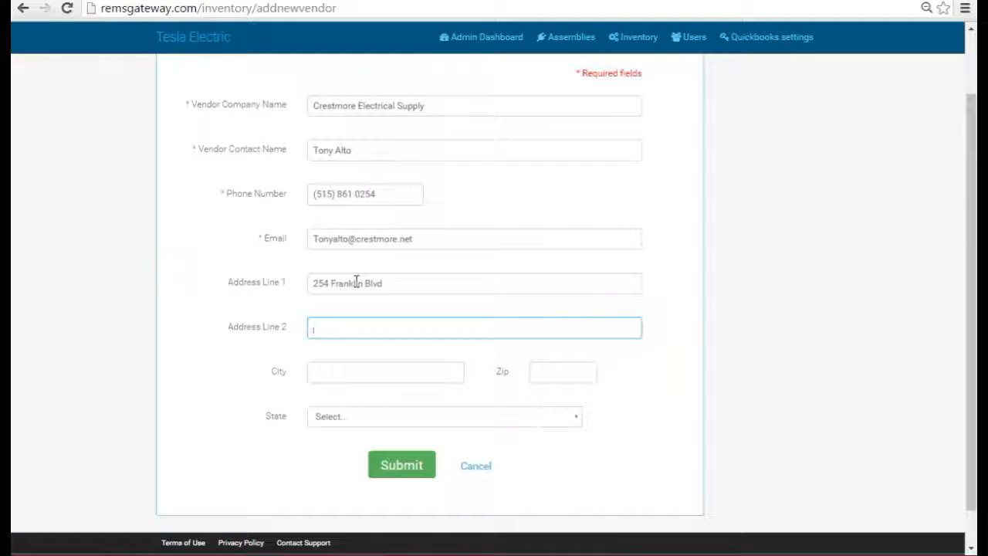
pyautogui.click(316, 375)
pyautogui.write('Winb')
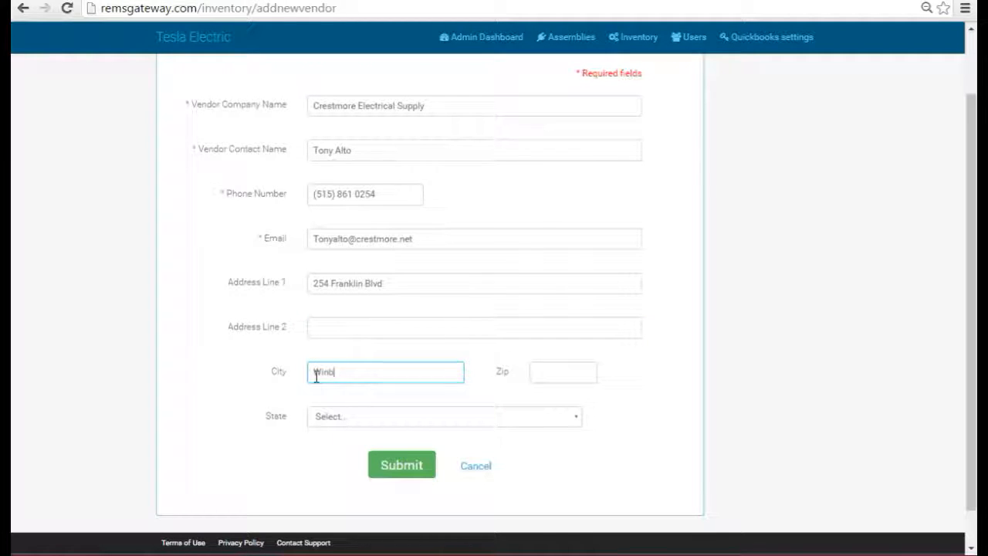
pyautogui.press('BackSpace')
pyautogui.write('dsor Heights')
pyautogui.press('Tab')
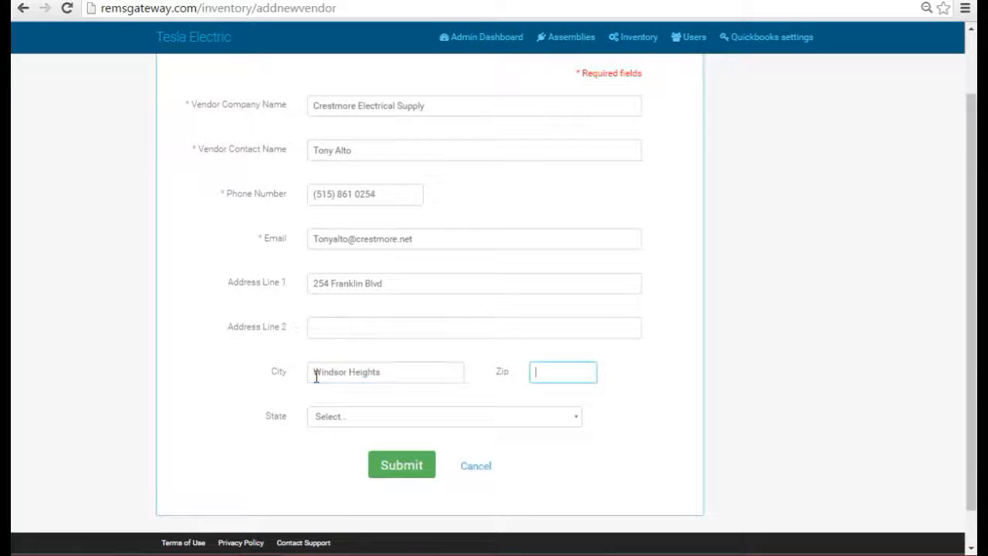
pyautogui.write('50324')
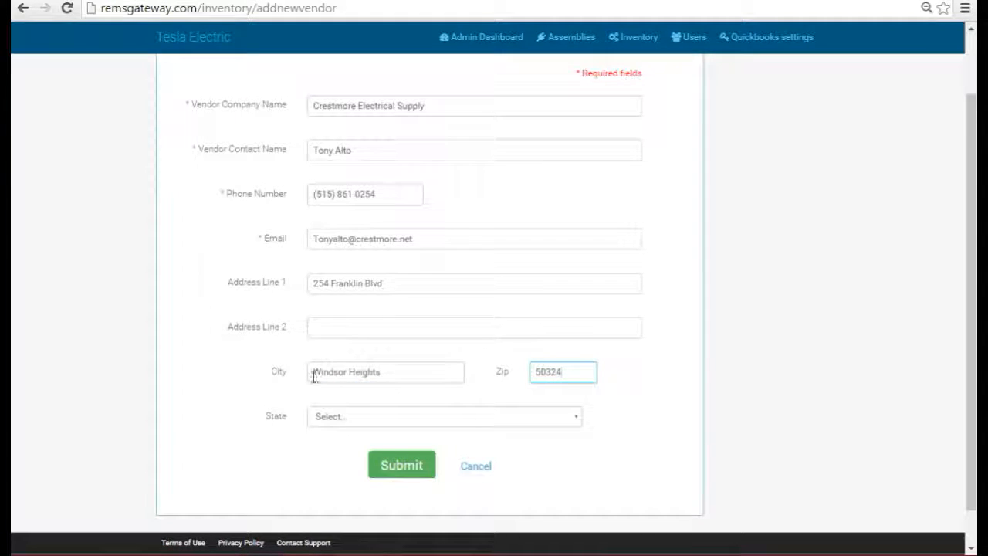
# Choose IOWA as the vendor's state
pyautogui.click(577, 419)
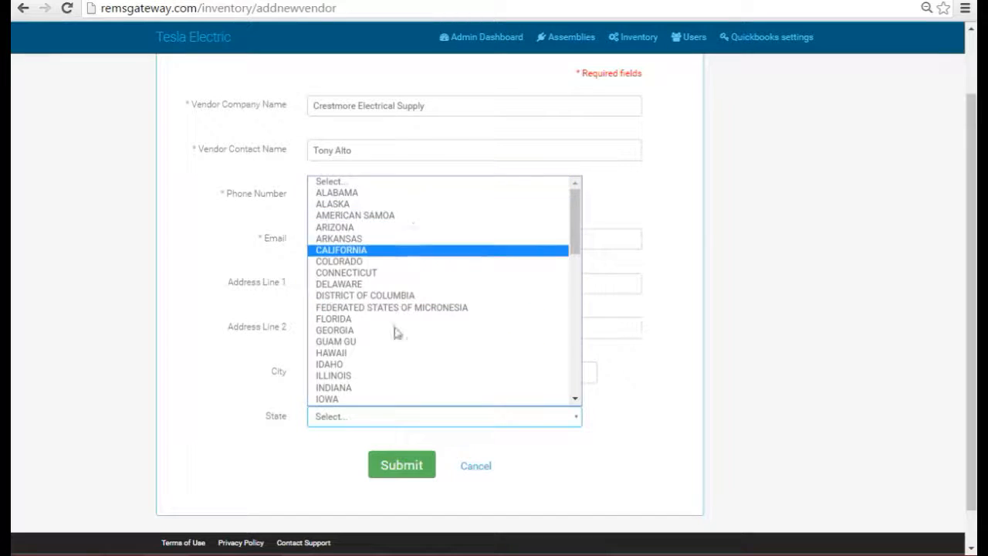
pyautogui.click(350, 399)
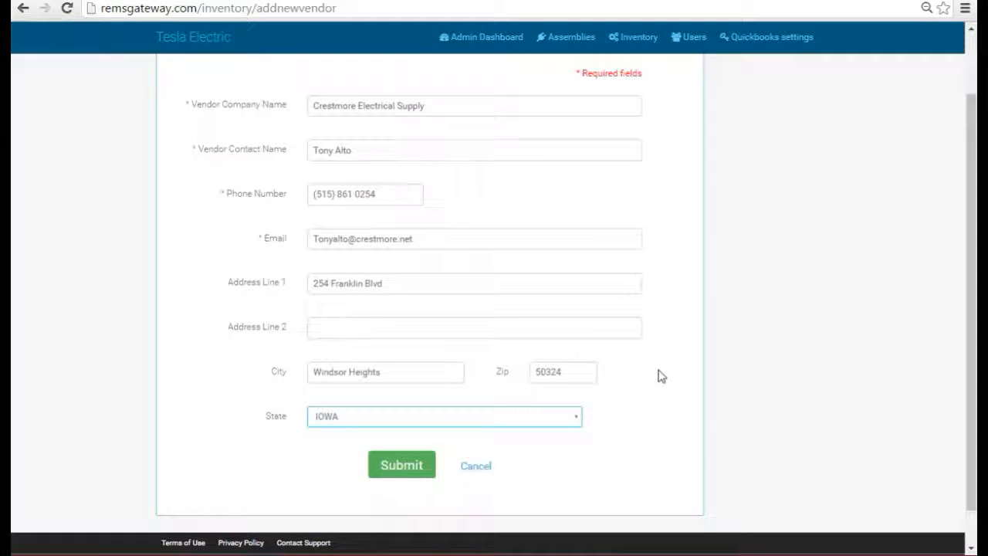
pyautogui.scroll(-1, 657, 375)
pyautogui.scroll(2, 657, 375)
pyautogui.scroll(-2, 657, 375)
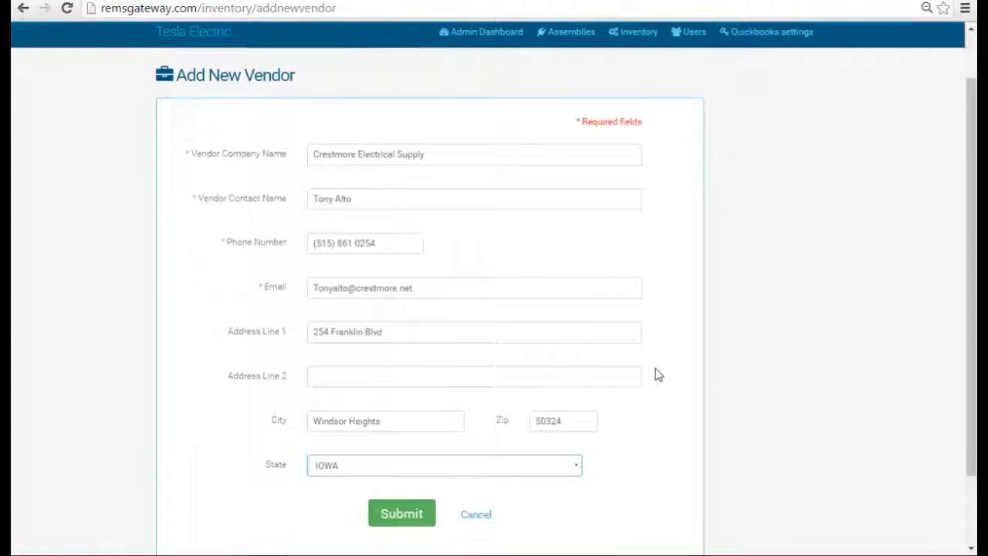
pyautogui.scroll(2, 657, 376)
pyautogui.scroll(-2, 655, 375)
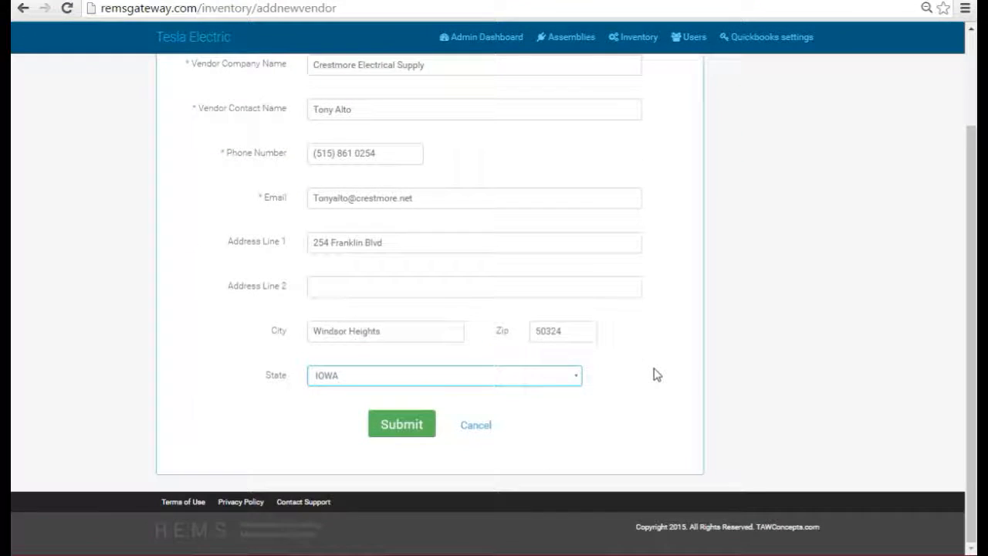
pyautogui.scroll(2, 654, 375)
pyautogui.scroll(-2, 655, 375)
# Submit the Crestmore Electrical Supply vendor record to add it to the vendors list
pyautogui.click(410, 432)
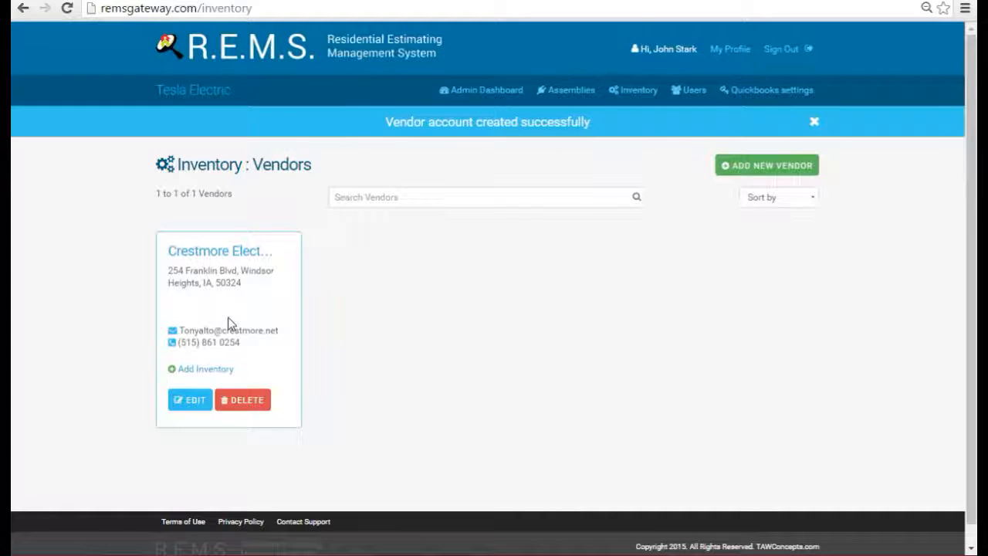
# Open the Crestmore vendor's edit page, then cancel without making changes
pyautogui.click(195, 402)
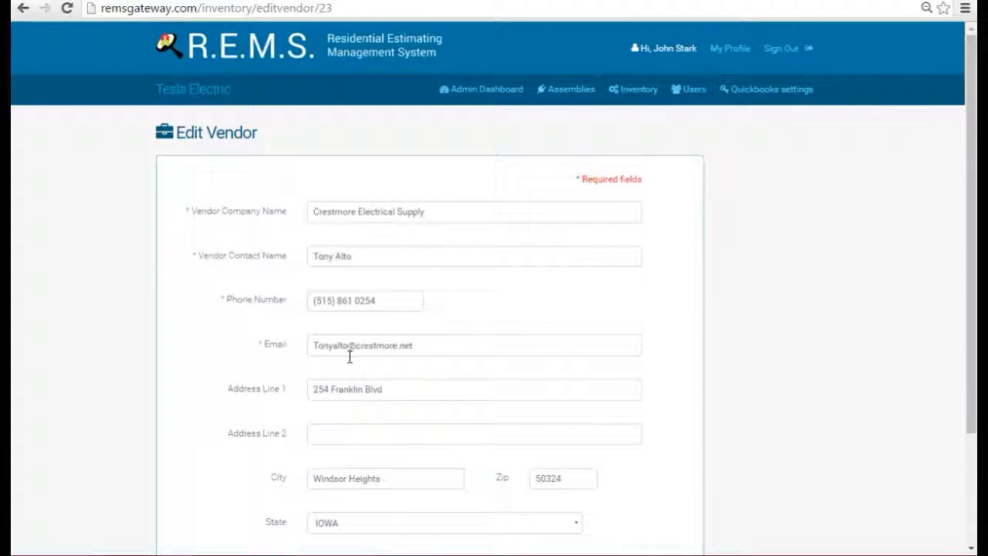
pyautogui.scroll(-2, 395, 307)
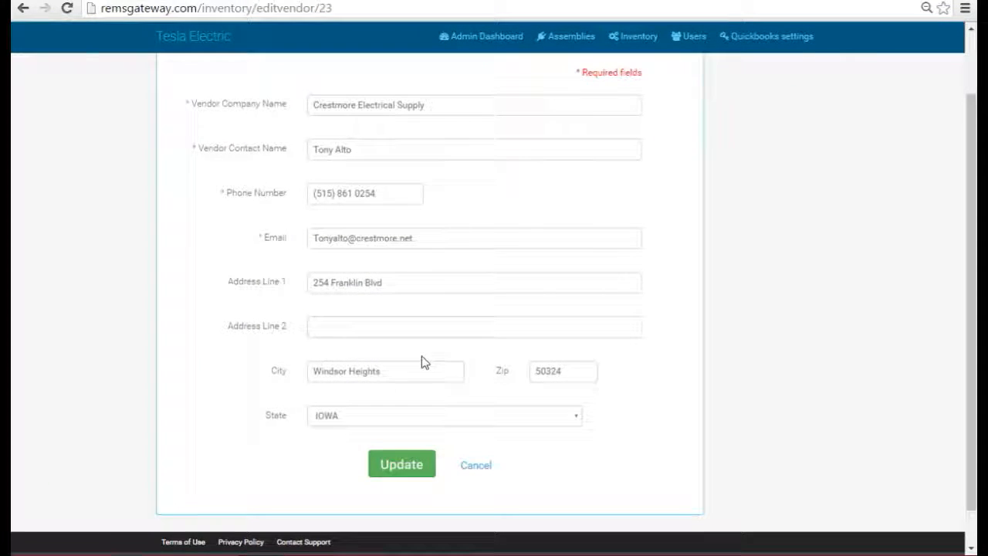
pyautogui.scroll(2, 414, 351)
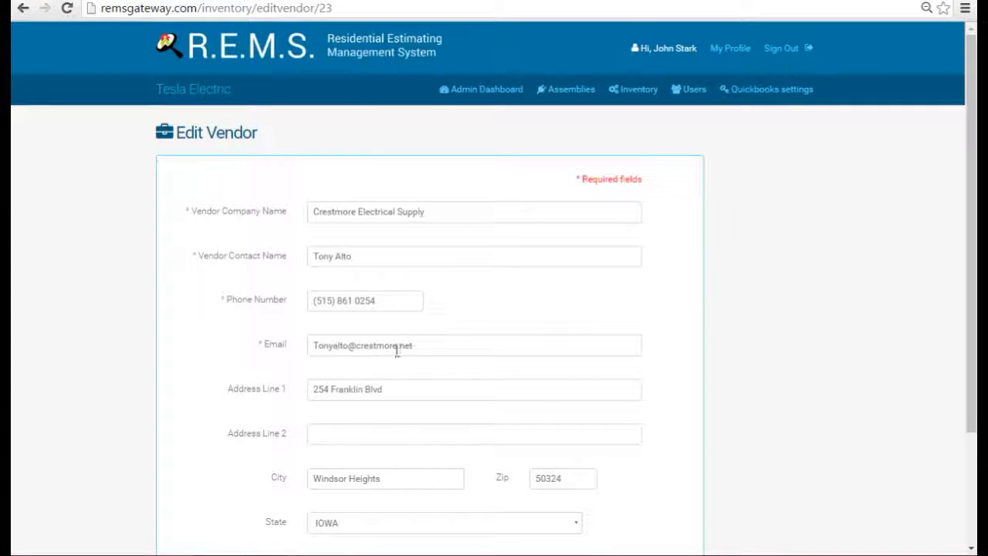
pyautogui.scroll(-2, 401, 415)
pyautogui.click(475, 429)
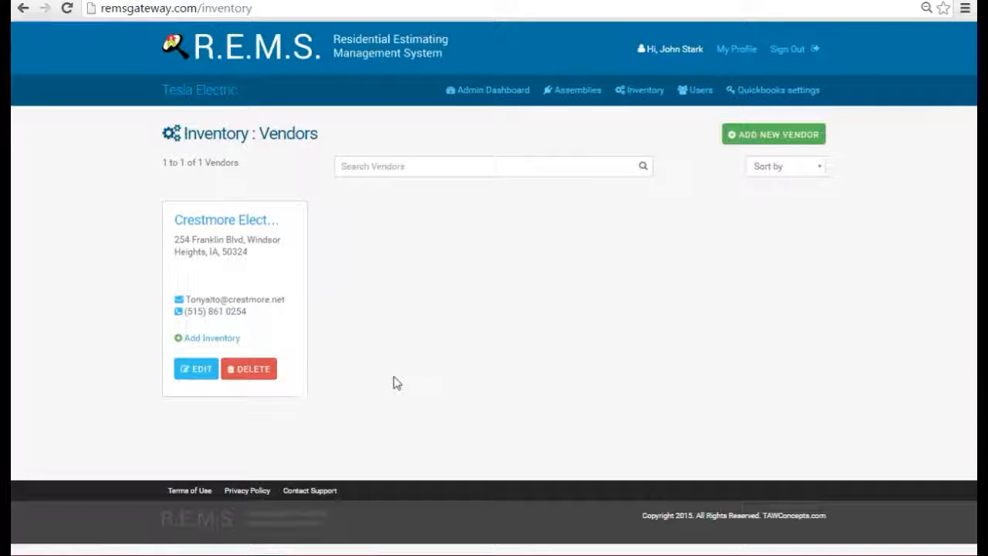
pyautogui.click(236, 231)
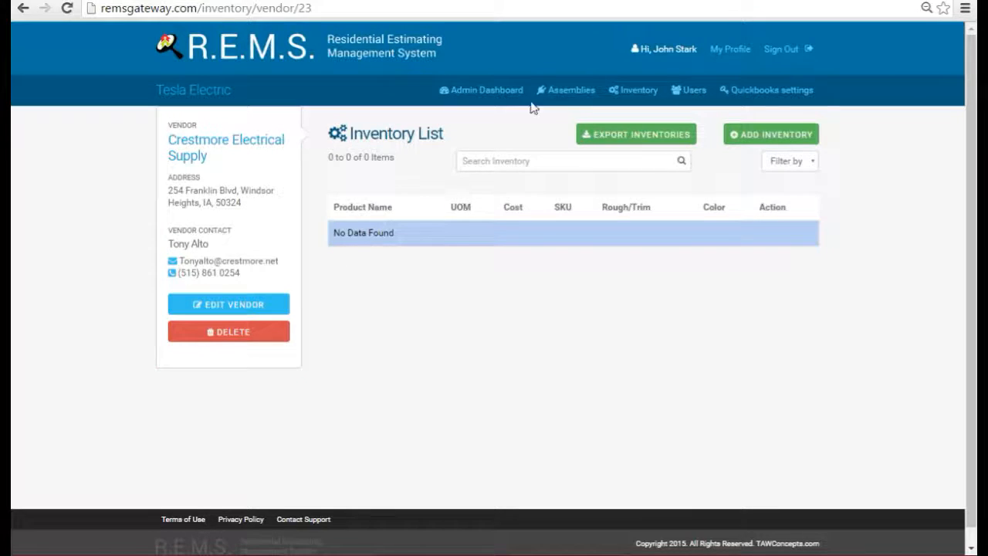
pyautogui.click(635, 90)
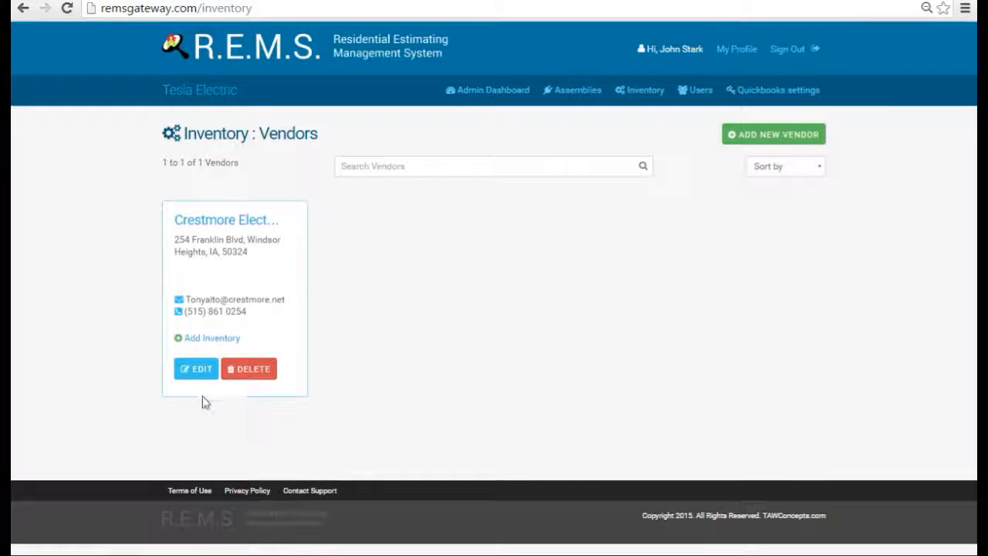
pyautogui.click(200, 341)
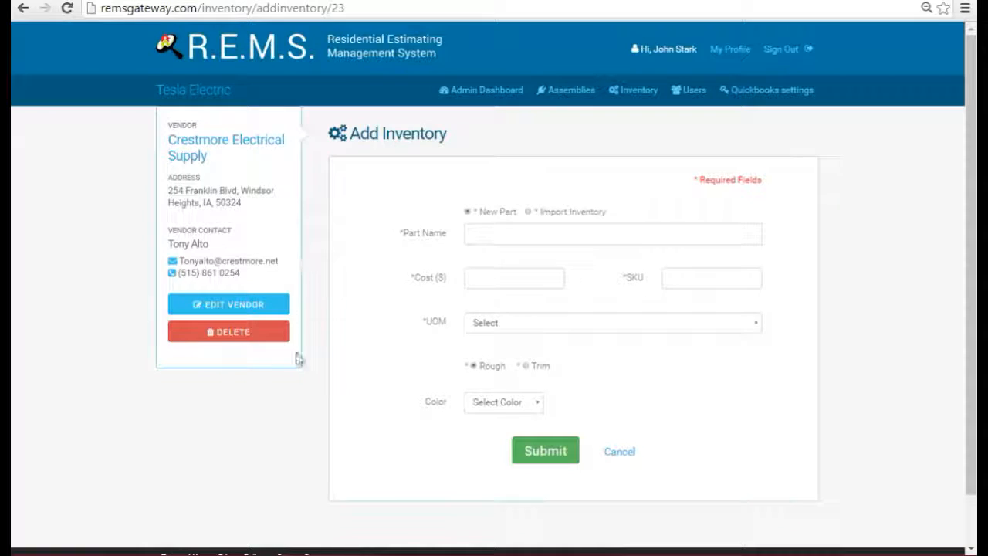
pyautogui.click(653, 94)
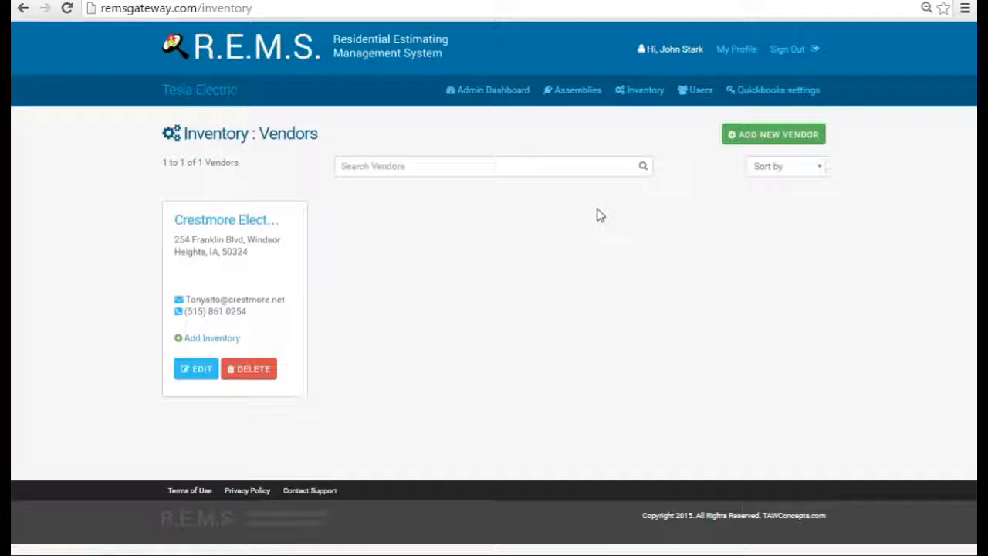
# Open Crestmore's empty inventory list and check the Rough and Trim filter options
pyautogui.click(239, 221)
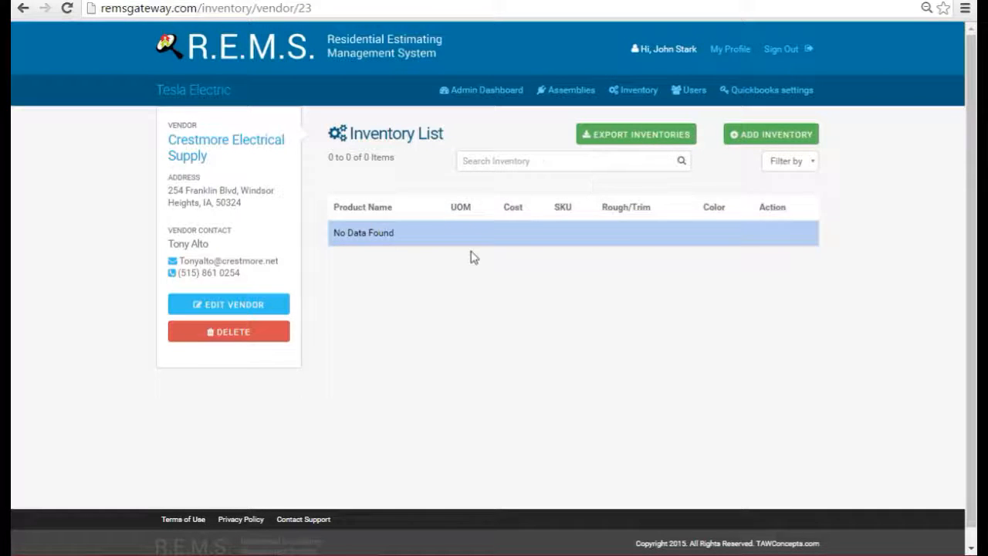
pyautogui.click(812, 164)
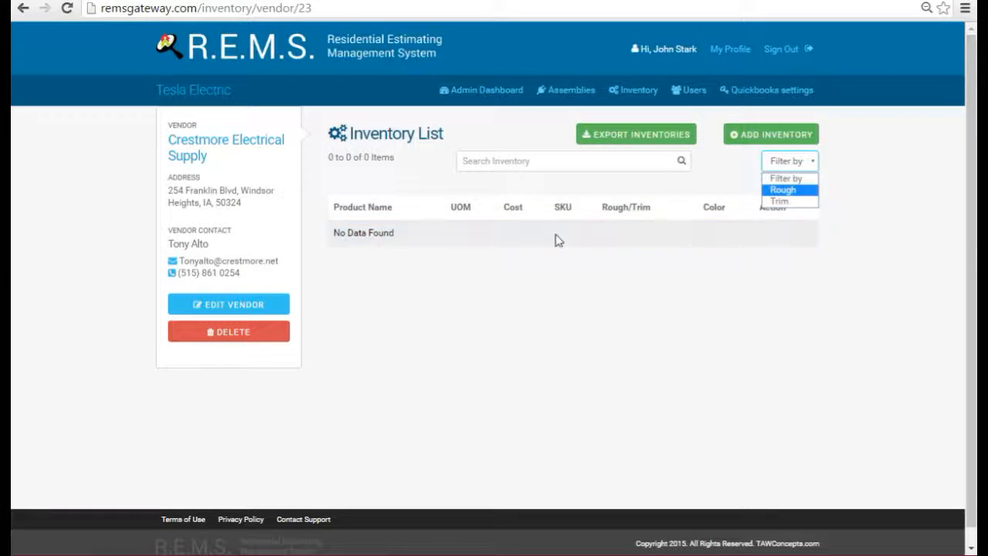
pyautogui.click(685, 372)
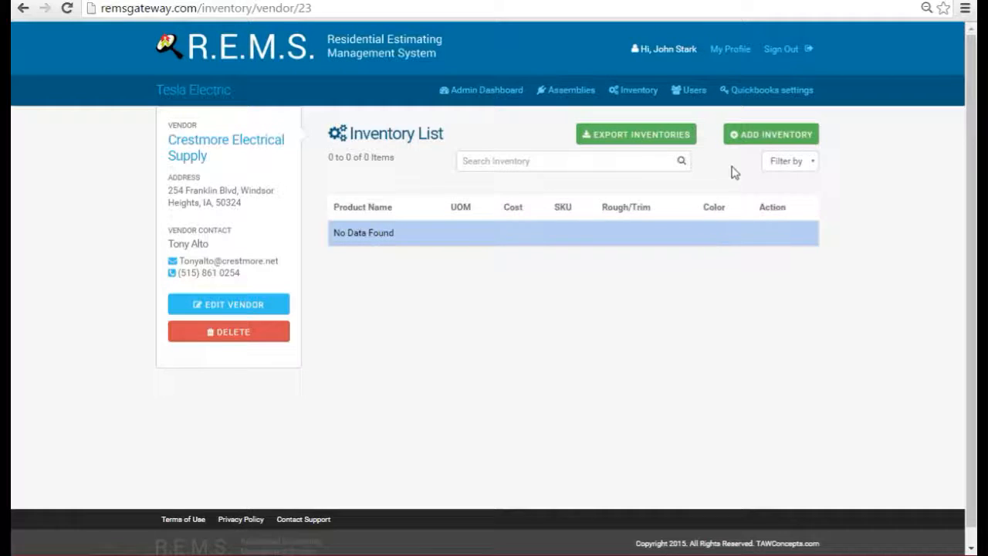
# Open the Add Inventory form, step through Part Name, Cost and SKU, and view the UOM choices
pyautogui.click(773, 141)
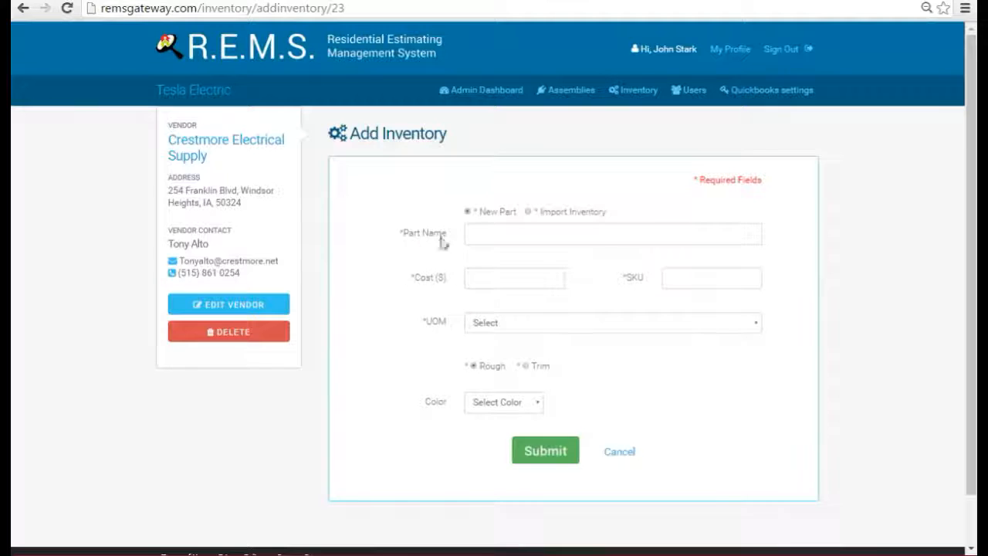
pyautogui.click(608, 233)
pyautogui.click(537, 278)
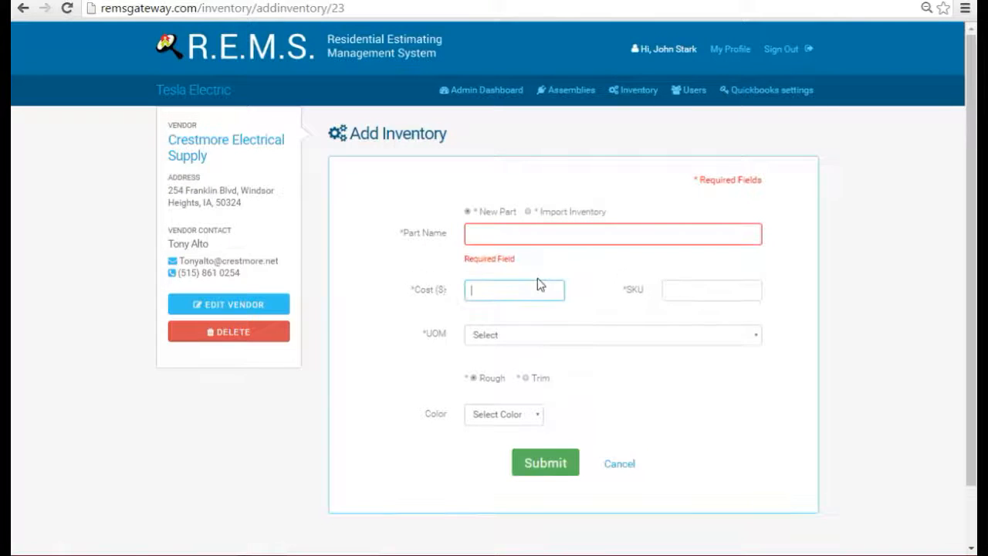
pyautogui.click(698, 291)
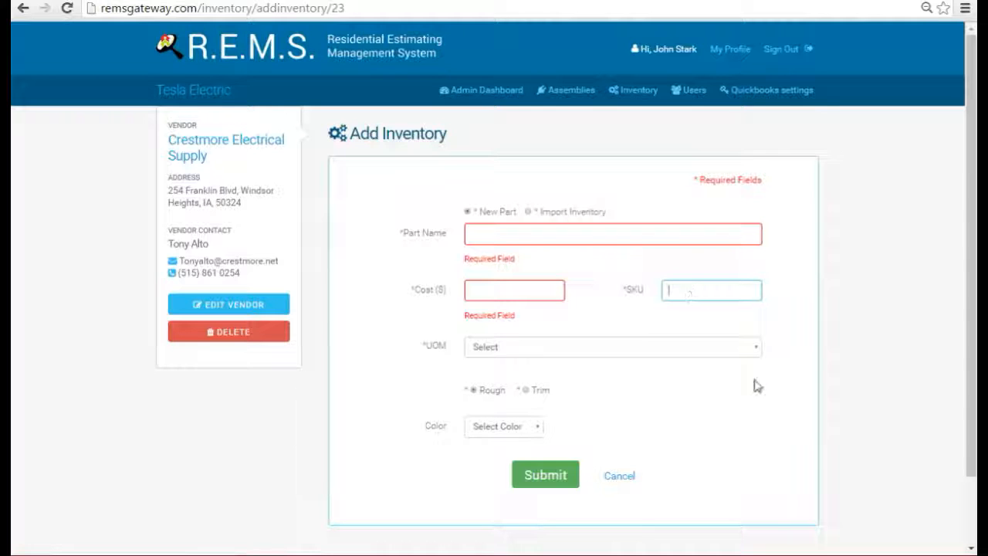
pyautogui.click(757, 349)
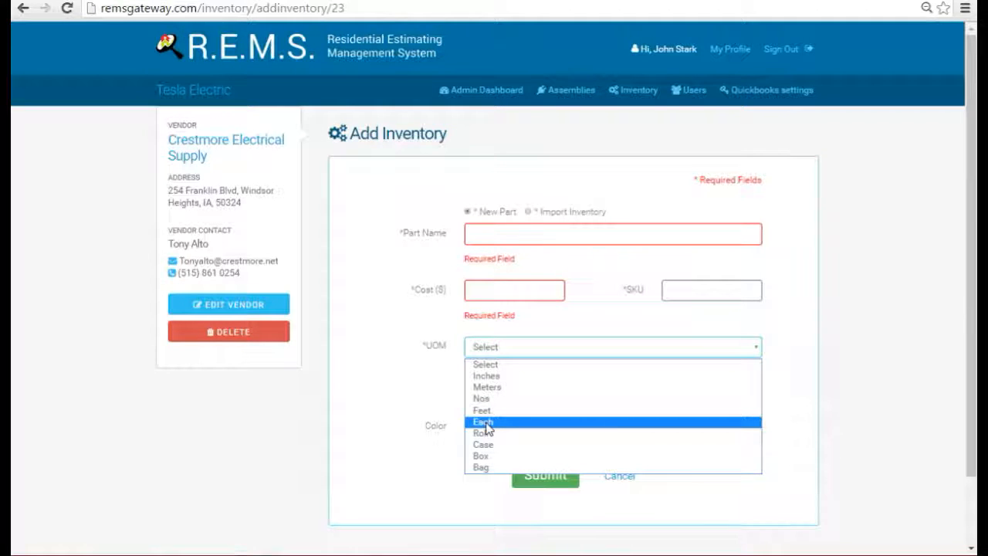
# Pick Feet from the UOM dropdown and put the cursor in the Cost field
pyautogui.click(486, 288)
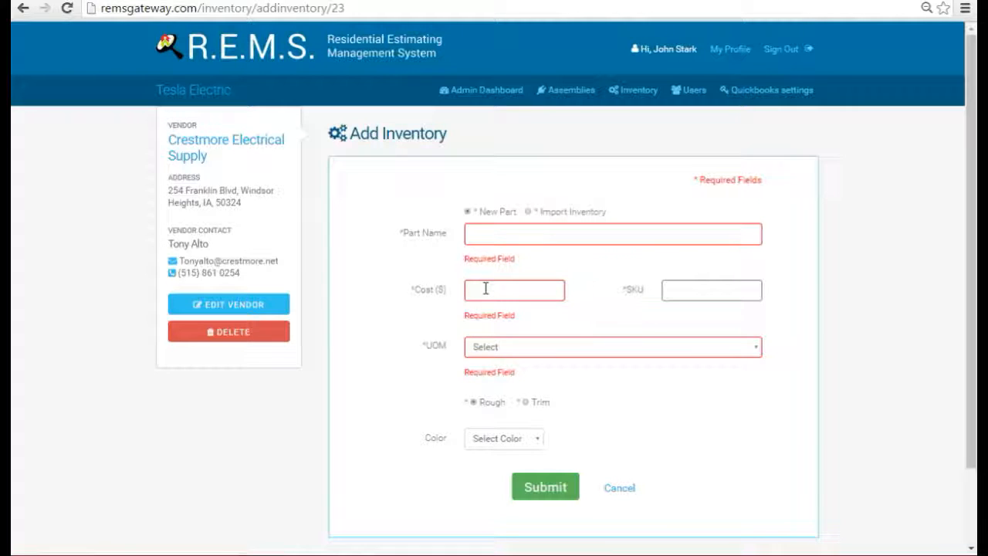
pyautogui.click(760, 355)
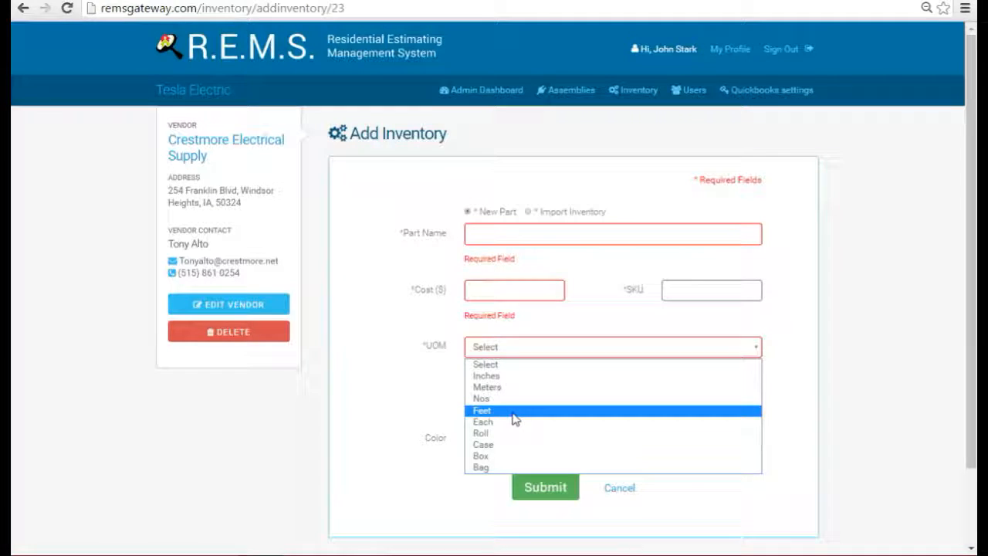
pyautogui.click(514, 413)
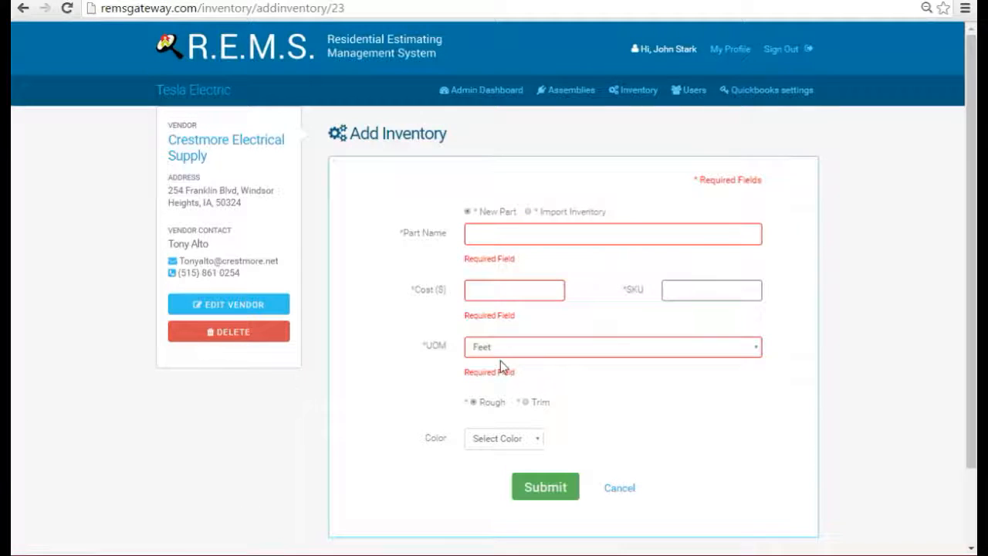
pyautogui.click(478, 290)
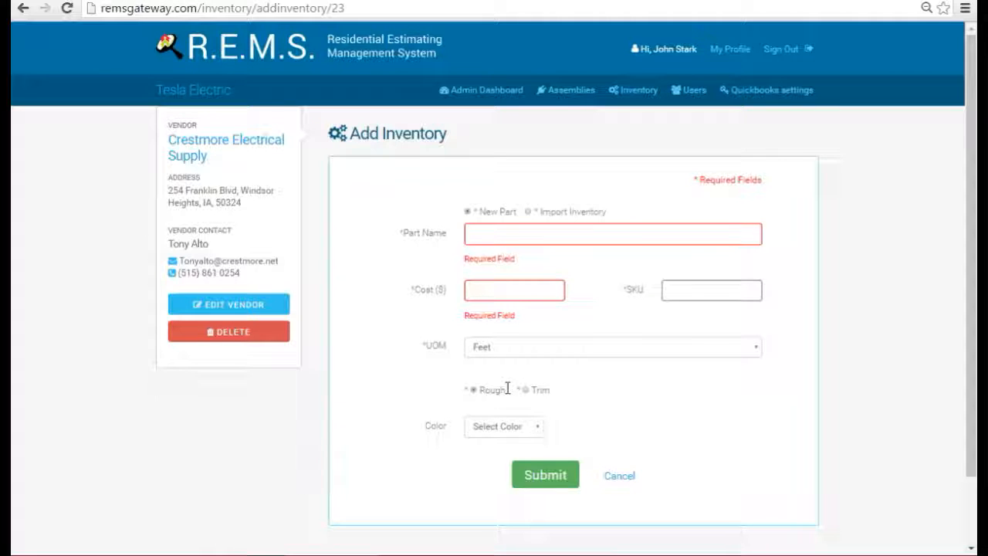
pyautogui.click(534, 432)
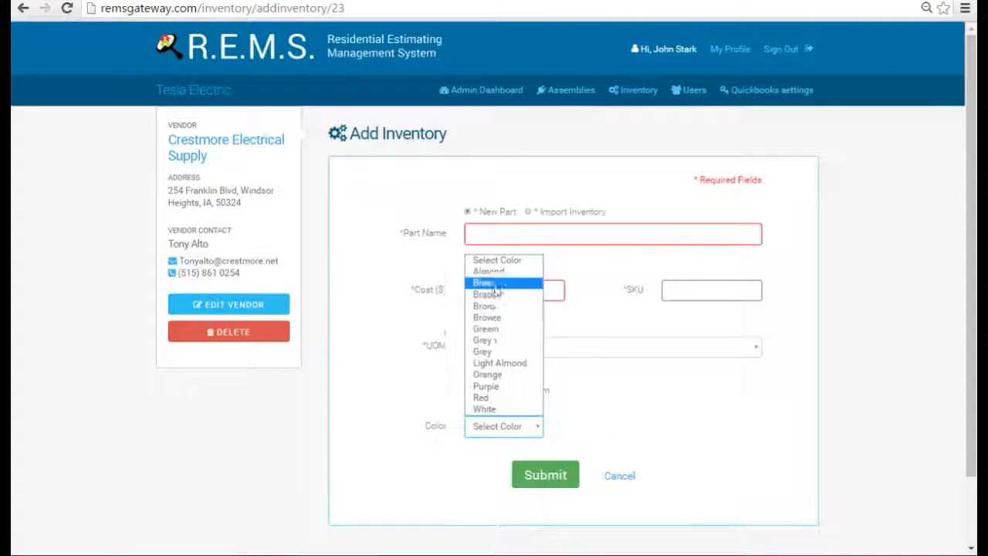
pyautogui.click(643, 410)
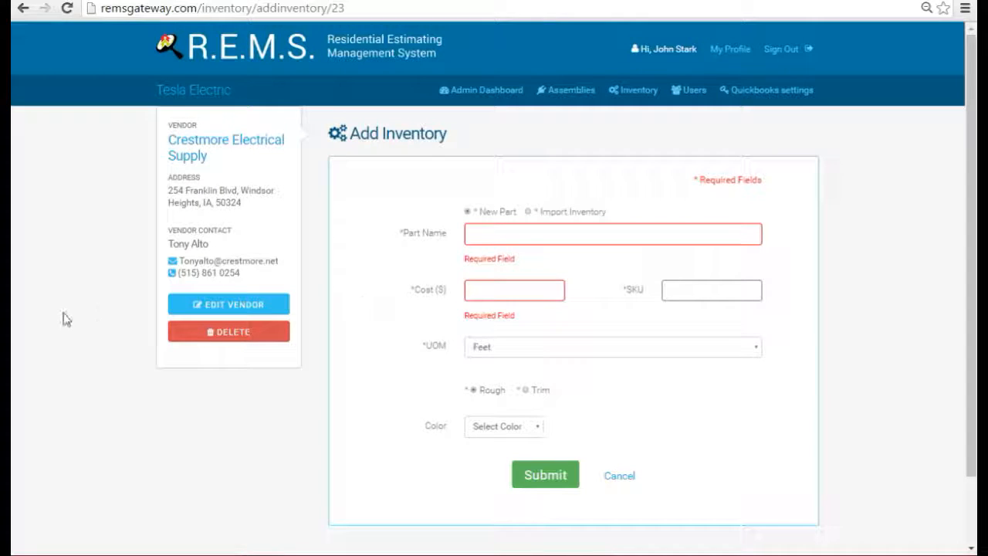
# Switch to file import, download the template.xlsx import template, and open it in Excel
pyautogui.click(529, 213)
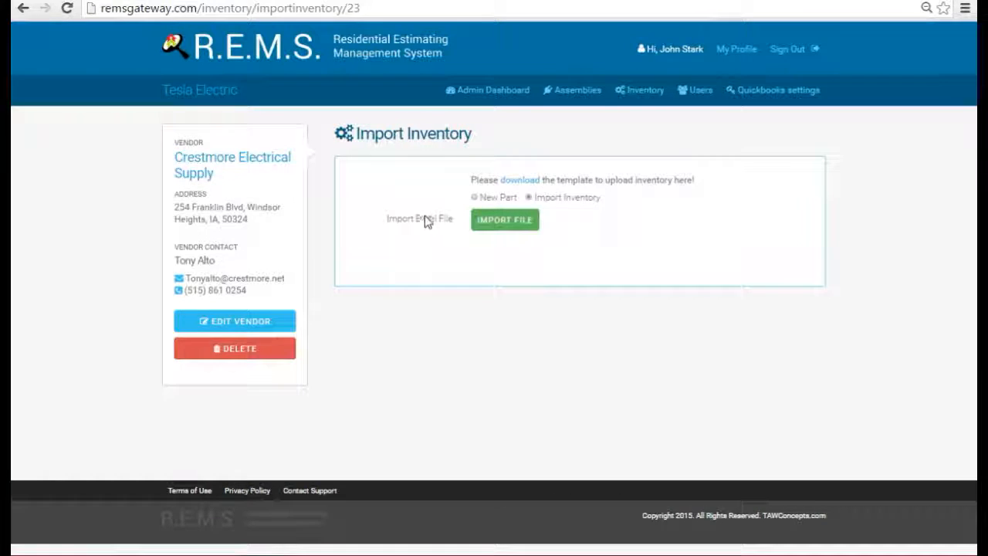
pyautogui.click(517, 181)
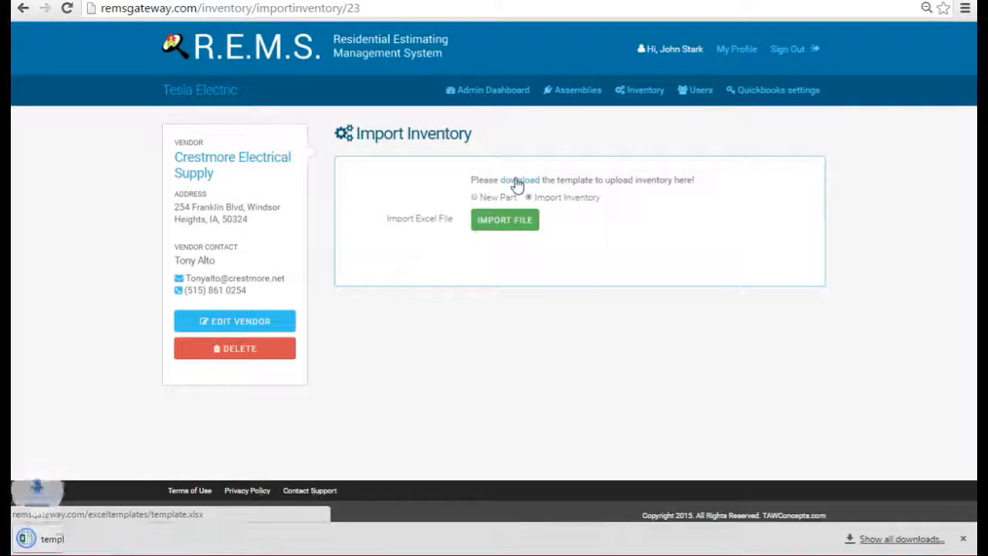
pyautogui.click(78, 539)
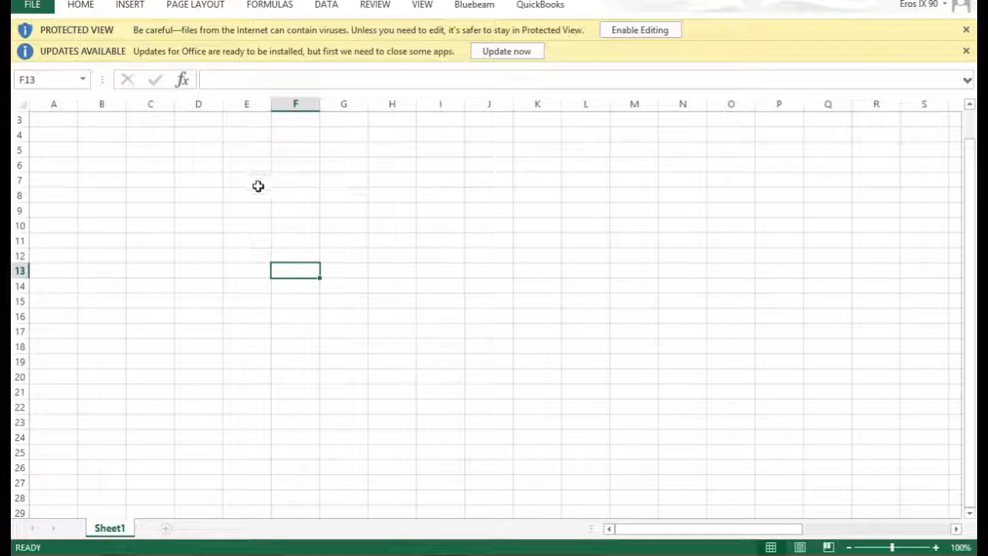
# Widen column A, review row 2's UOM and Type dropdown choices, then go to File > Open
pyautogui.scroll(1, 331, 254)
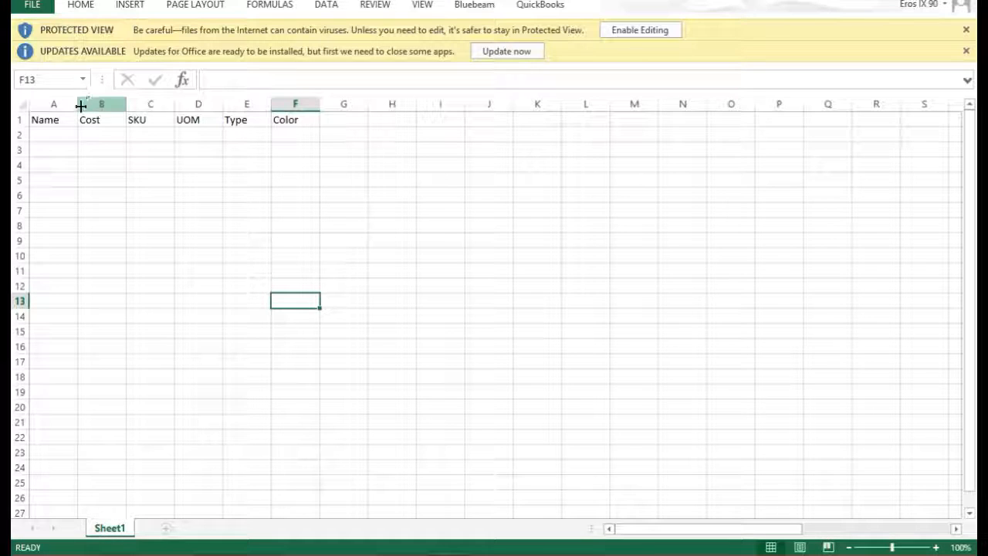
pyautogui.moveTo(75, 102); pyautogui.dragTo(224, 103)
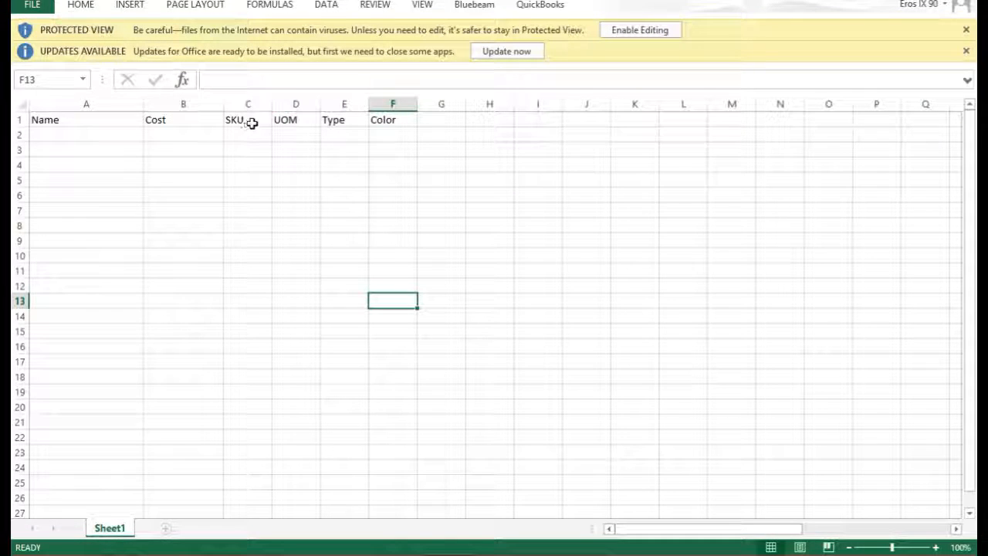
pyautogui.click(295, 134)
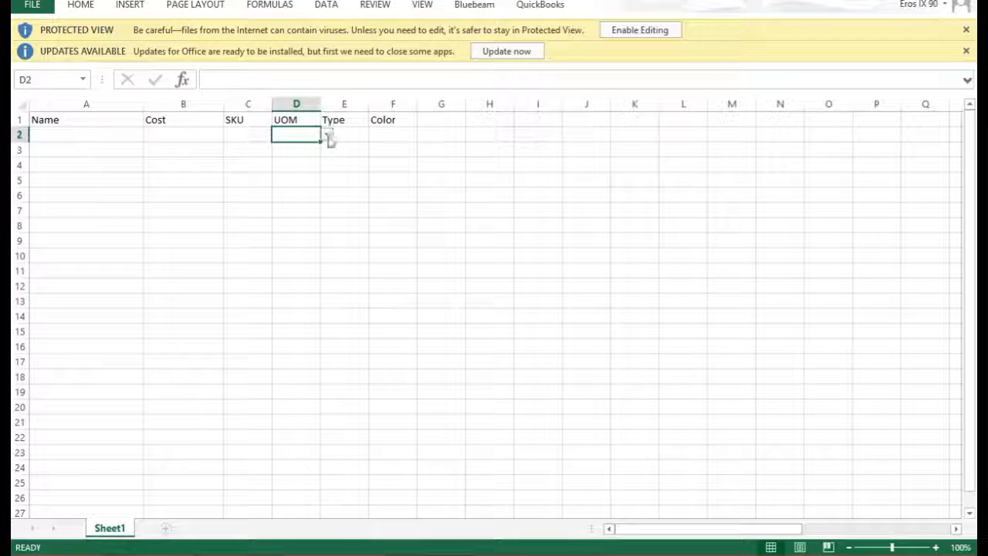
pyautogui.click(327, 134)
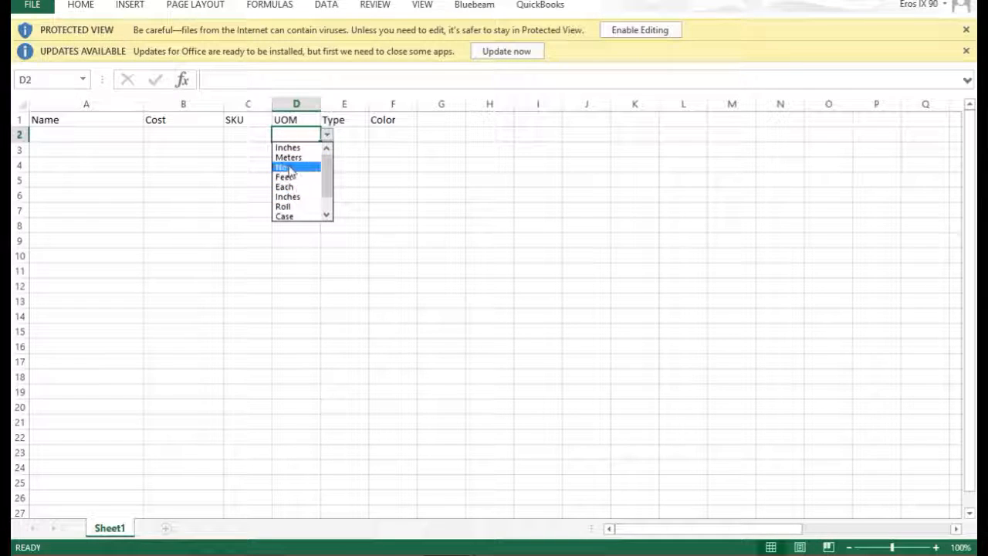
pyautogui.click(344, 132)
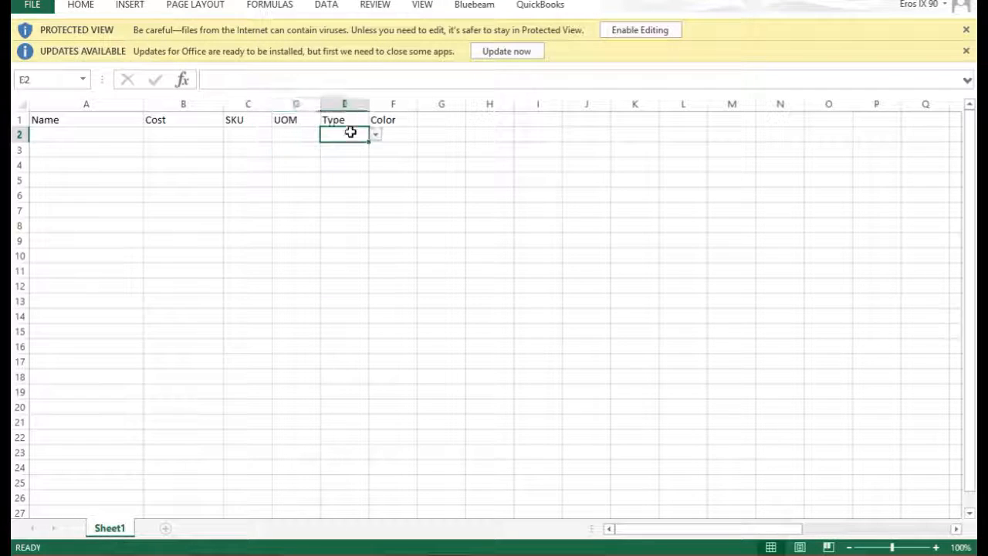
pyautogui.click(374, 135)
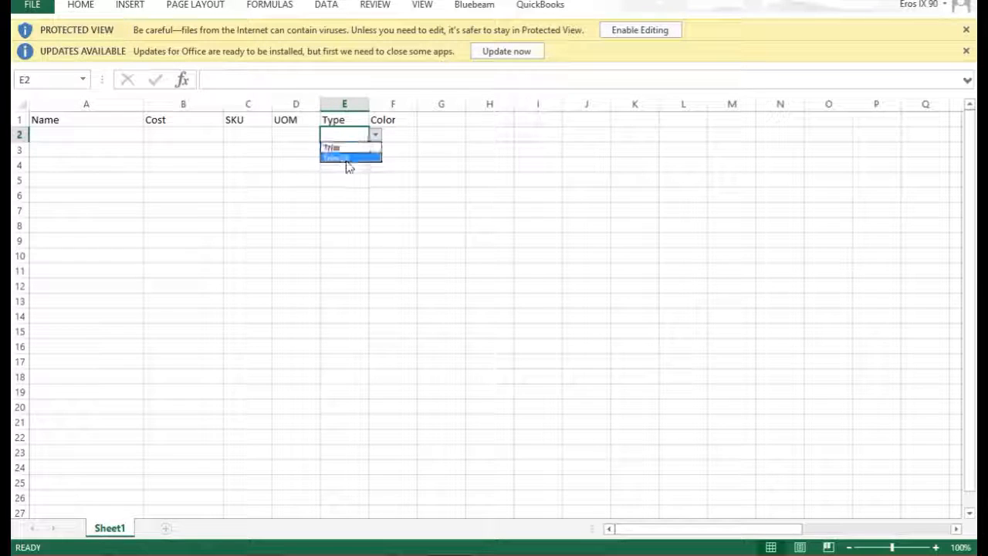
pyautogui.click(399, 133)
pyautogui.click(397, 134)
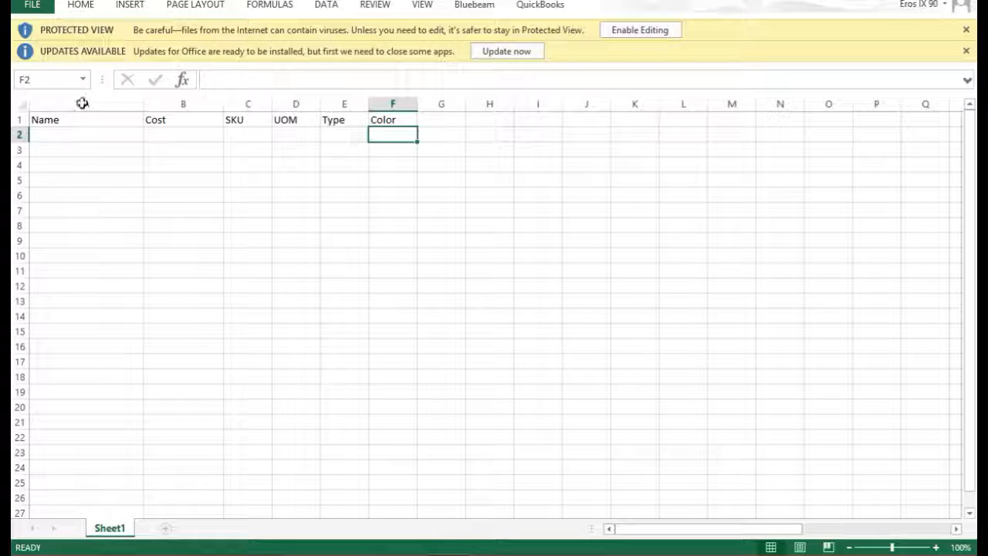
pyautogui.click(31, 5)
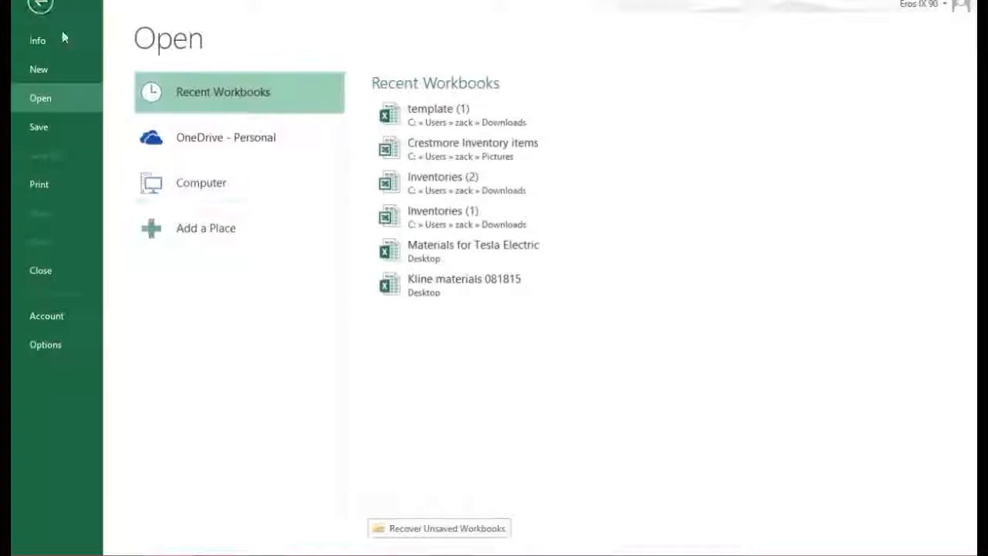
# Scroll down through the Crestmore Inventory items rows, then return to row 1
pyautogui.press('Escape')
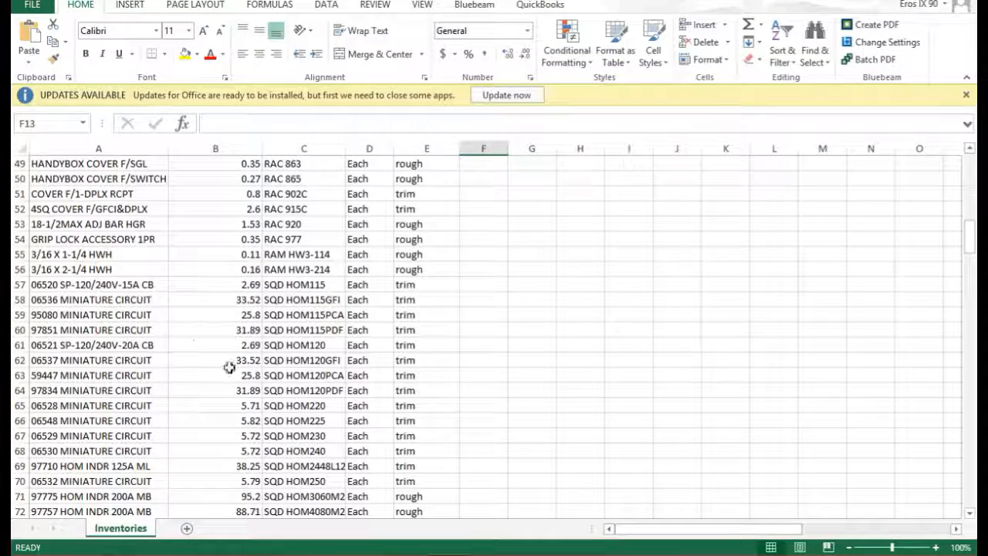
pyautogui.scroll(-4, 133, 345)
pyautogui.scroll(-4, 133, 345)
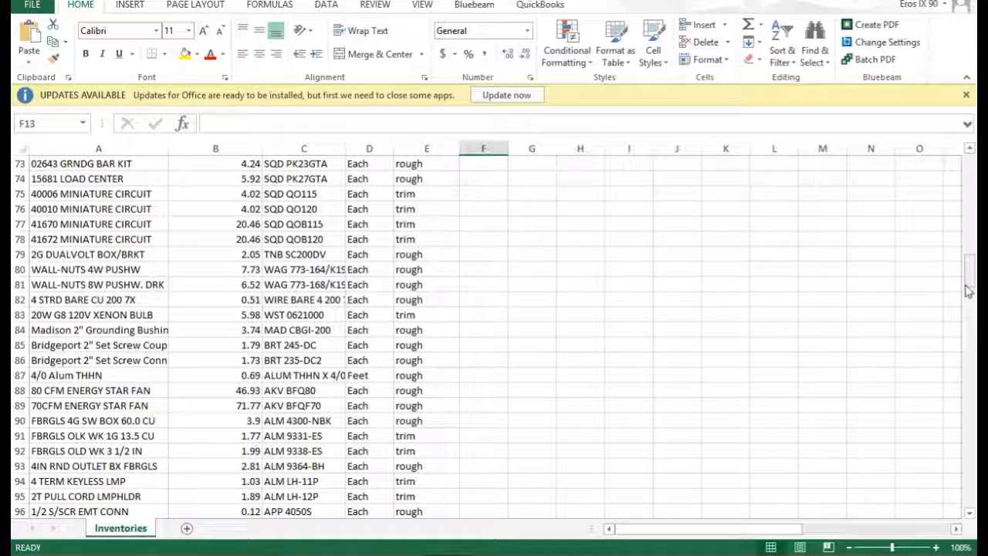
pyautogui.moveTo(970, 284); pyautogui.dragTo(966, 159)
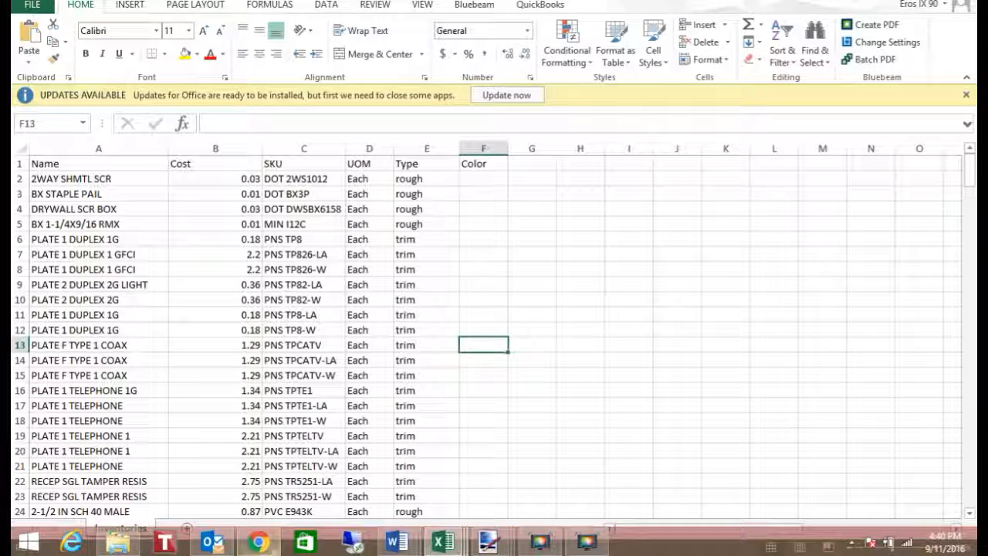
# Close the Crestmore Inventory items workbook with Don't Save, then open R.E.M.S.'s Import File picker
pyautogui.click(243, 546)
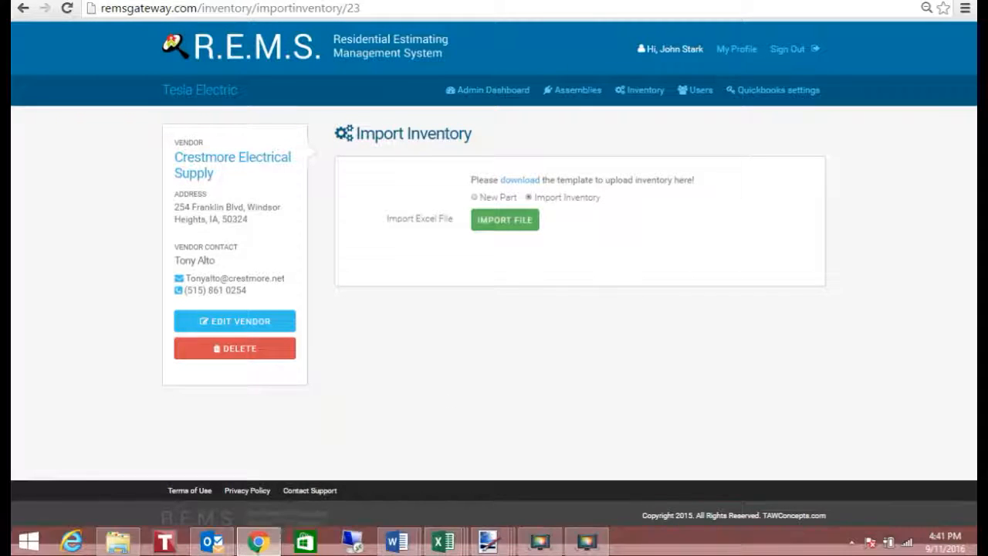
pyautogui.moveTo(489, 553)
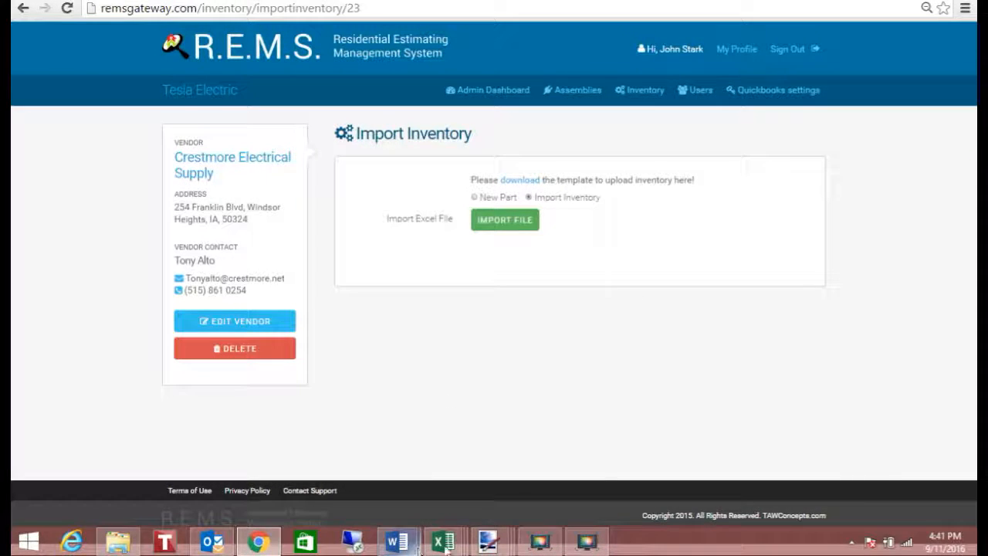
pyautogui.moveTo(444, 542)
pyautogui.click(648, 484)
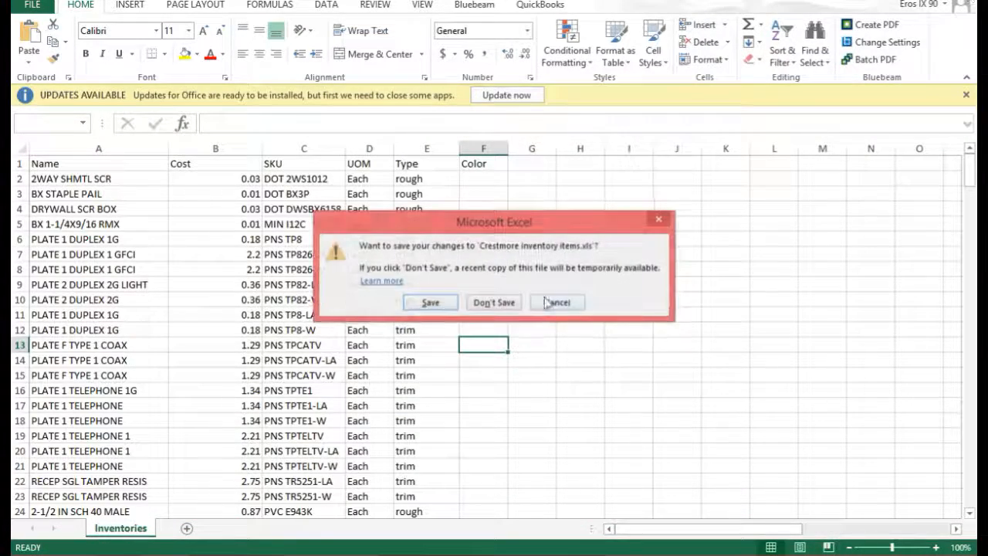
pyautogui.click(487, 303)
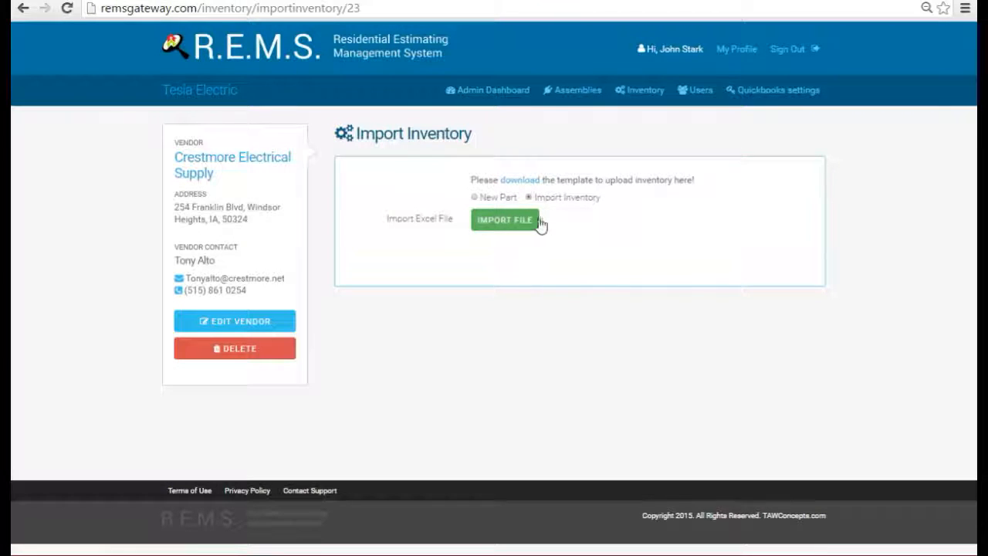
pyautogui.click(495, 222)
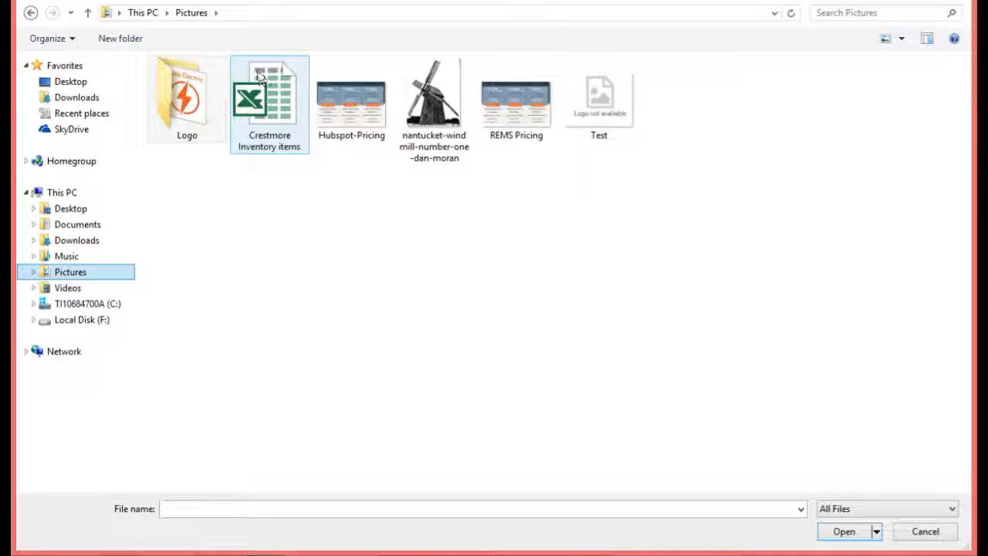
# Pick Crestmore Inventory items.xls from the Pictures folder for upload
pyautogui.click(274, 108)
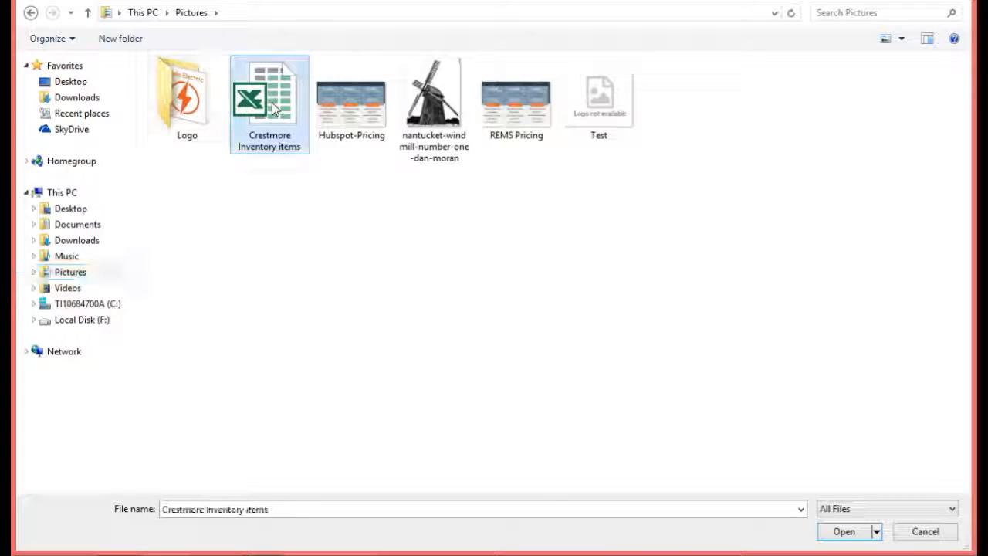
pyautogui.doubleClick(274, 108)
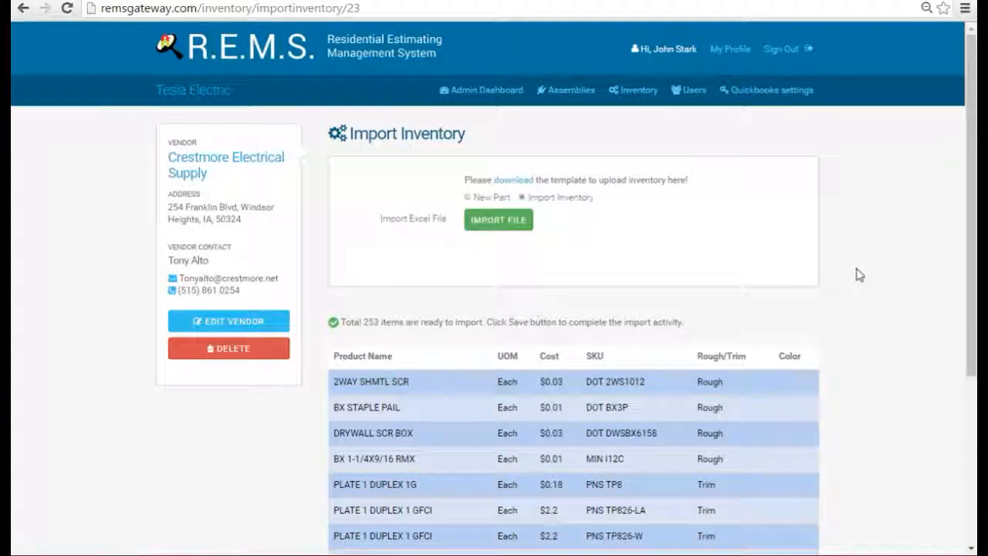
# Browse the 253-item import preview through pages 2 and 3
pyautogui.scroll(-3, 856, 274)
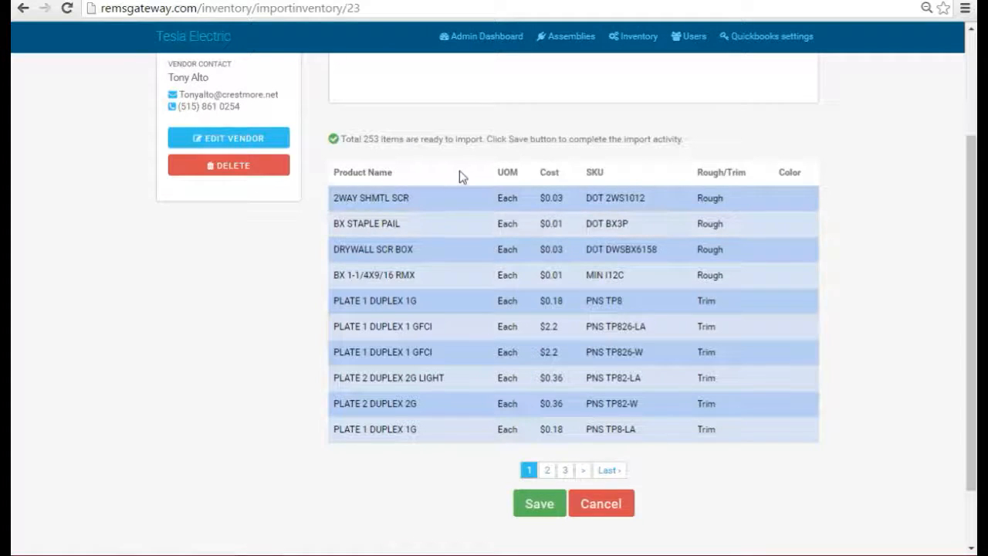
pyautogui.scroll(1, 461, 177)
pyautogui.scroll(-1, 463, 177)
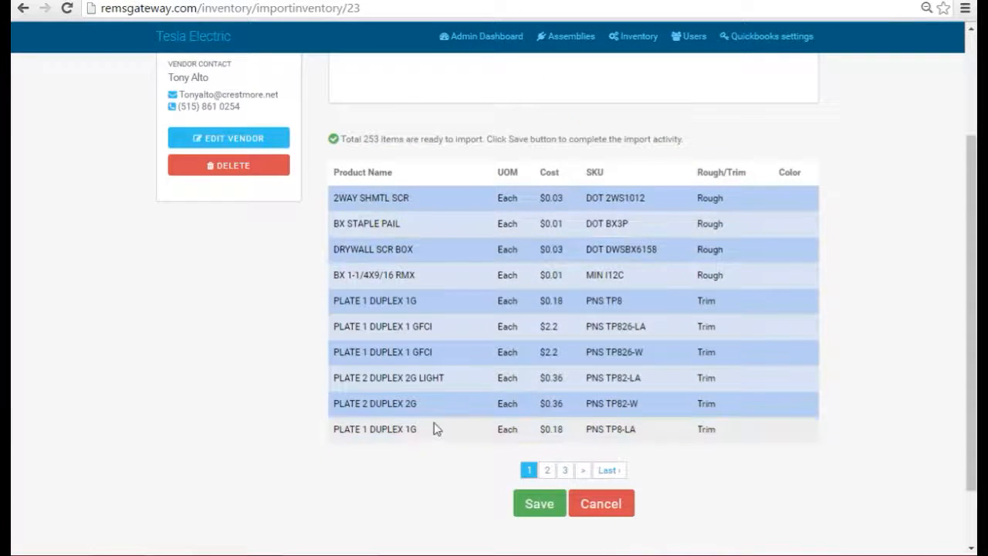
pyautogui.click(547, 470)
pyautogui.scroll(-3, 546, 349)
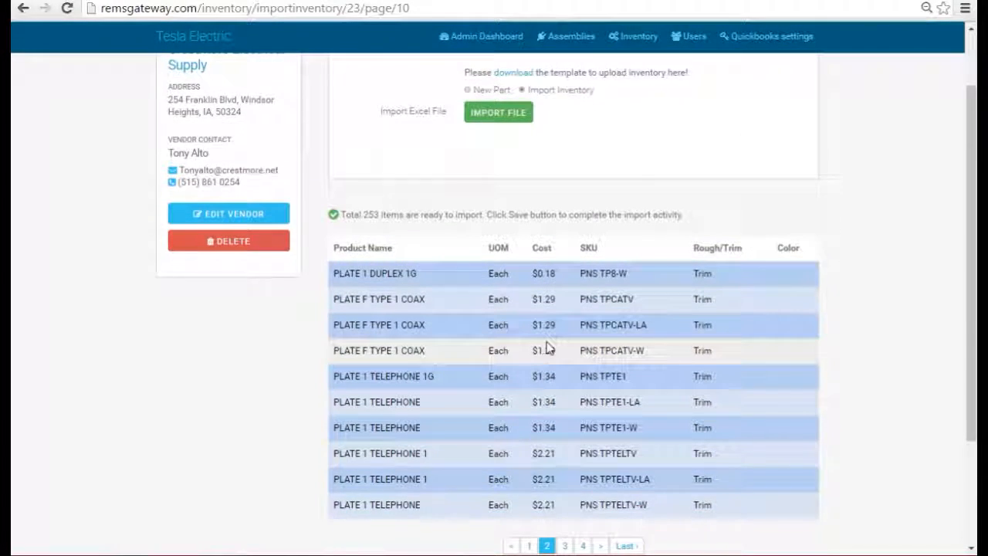
pyautogui.click(565, 470)
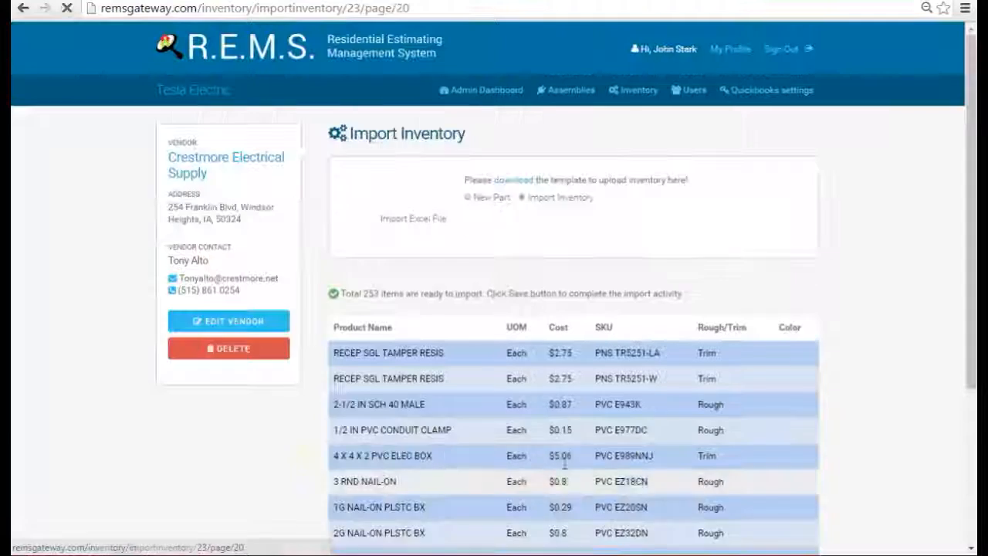
pyautogui.scroll(-3, 557, 332)
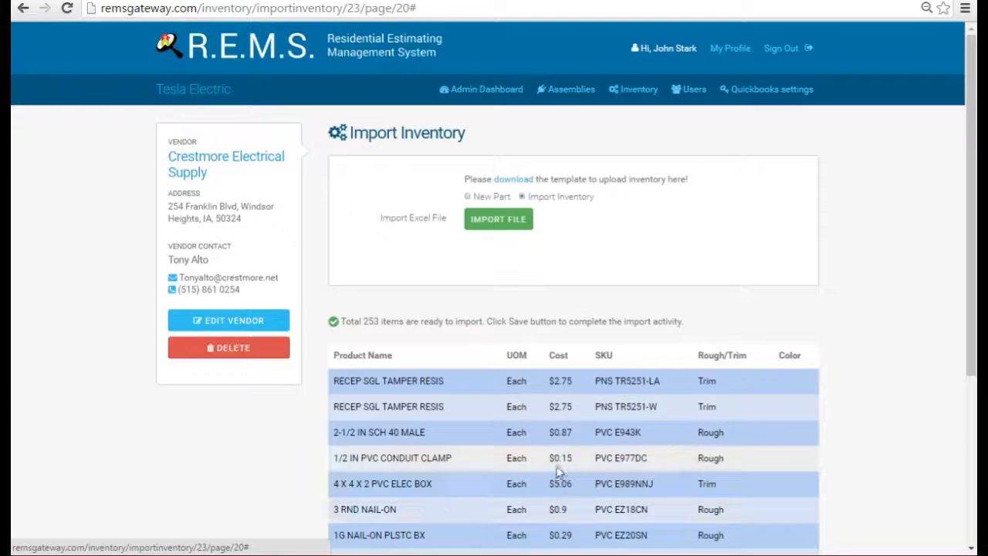
# Save the previewed items so all 253 are inserted for Crestmore Electrical Supply
pyautogui.click(562, 470)
pyautogui.scroll(-3, 572, 321)
pyautogui.scroll(2, 572, 322)
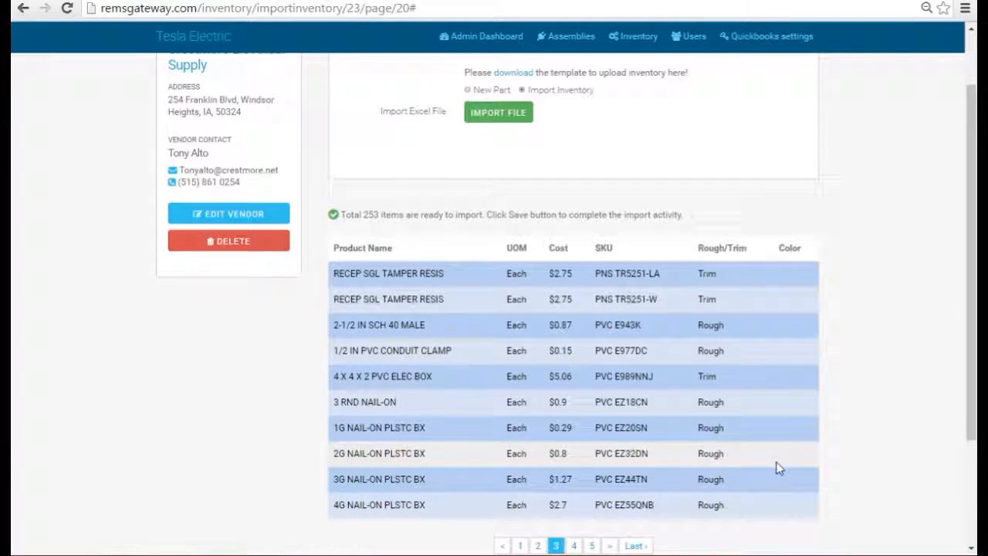
pyautogui.scroll(-1, 772, 463)
pyautogui.scroll(3, 645, 304)
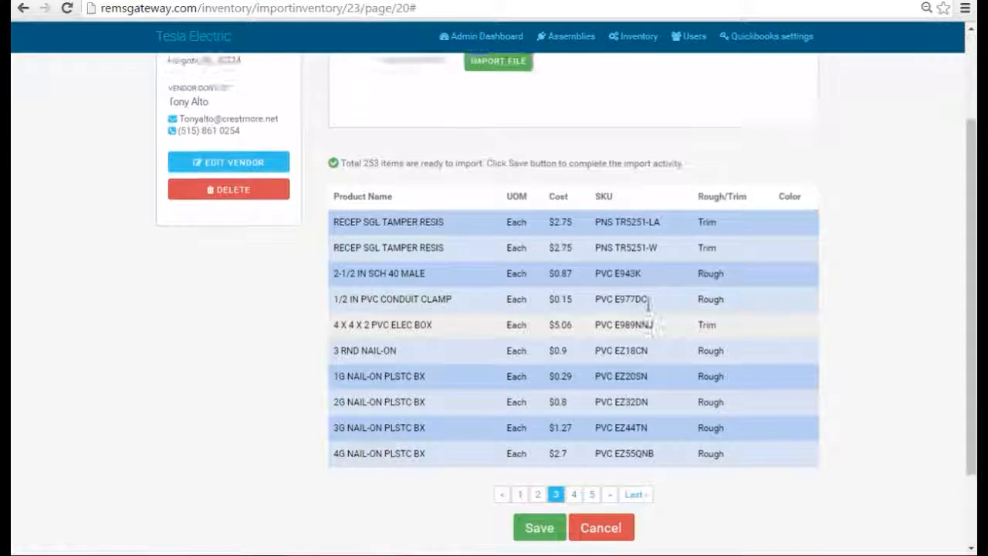
pyautogui.scroll(-3, 838, 353)
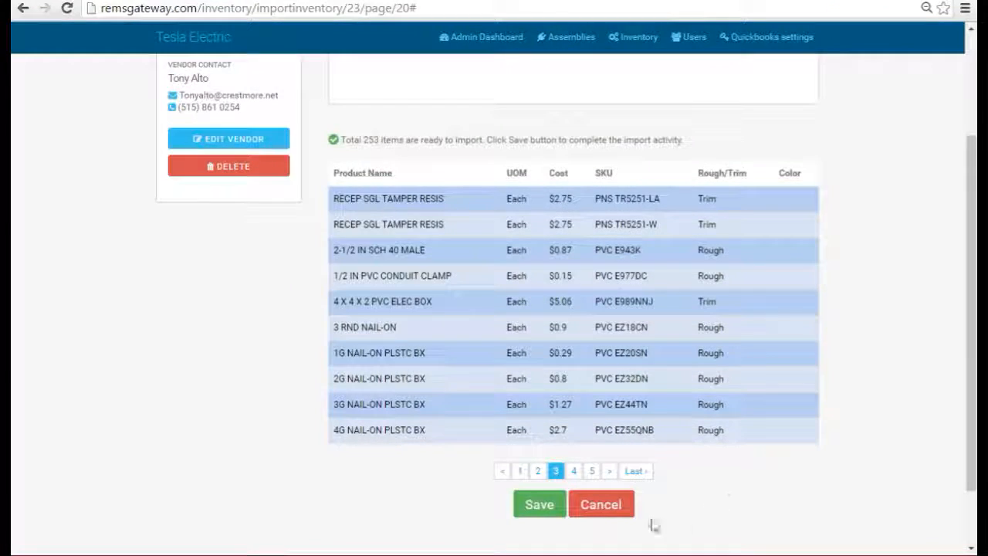
pyautogui.click(538, 508)
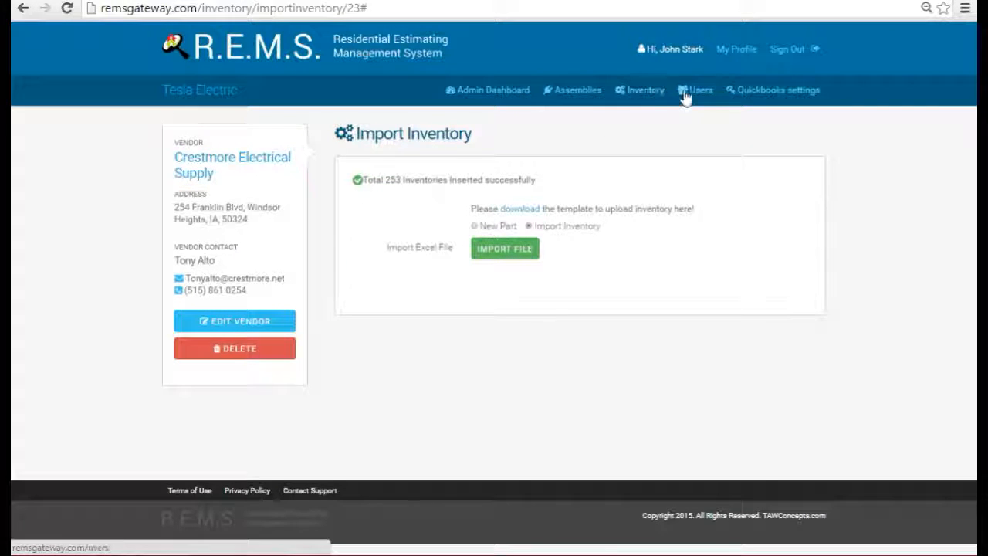
pyautogui.click(653, 91)
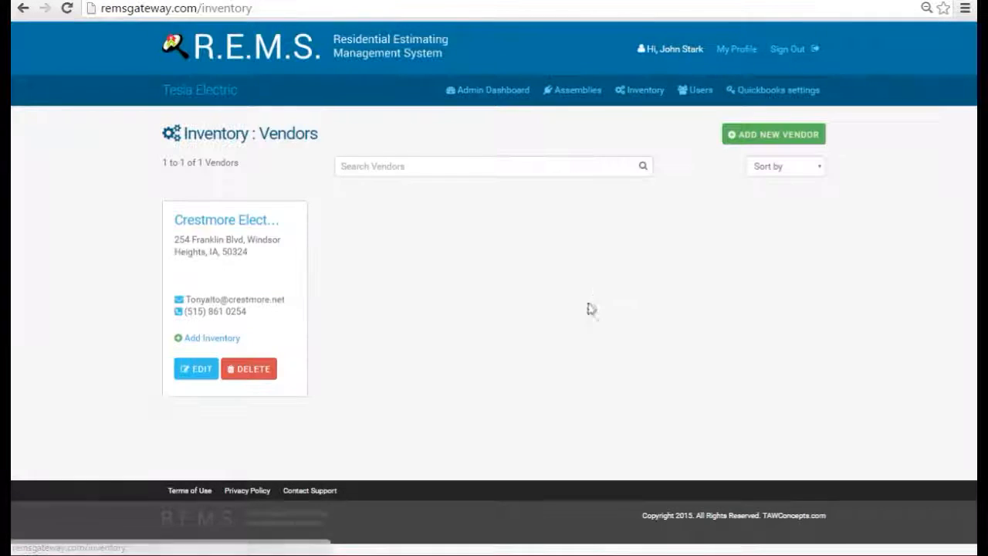
pyautogui.click(231, 223)
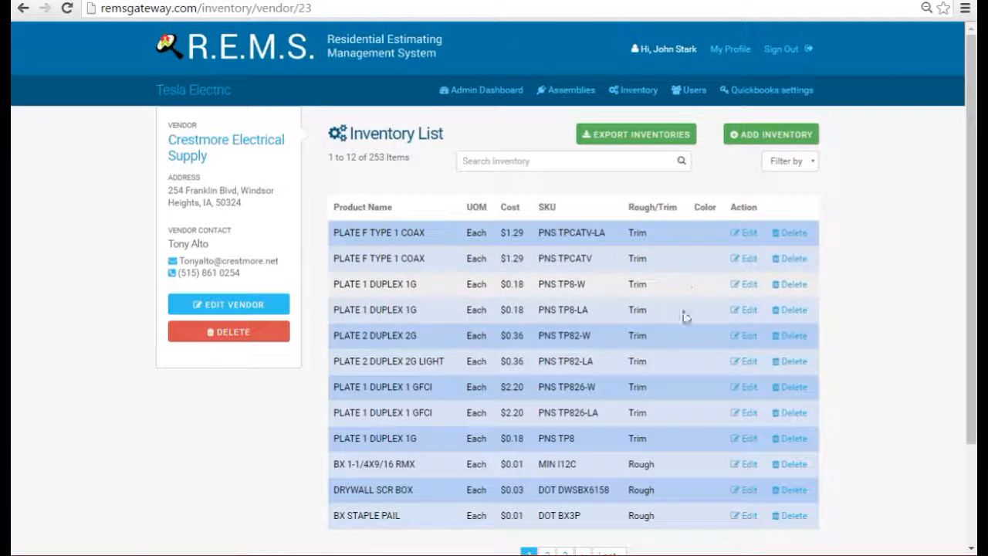
pyautogui.scroll(-2, 700, 363)
pyautogui.scroll(2, 698, 365)
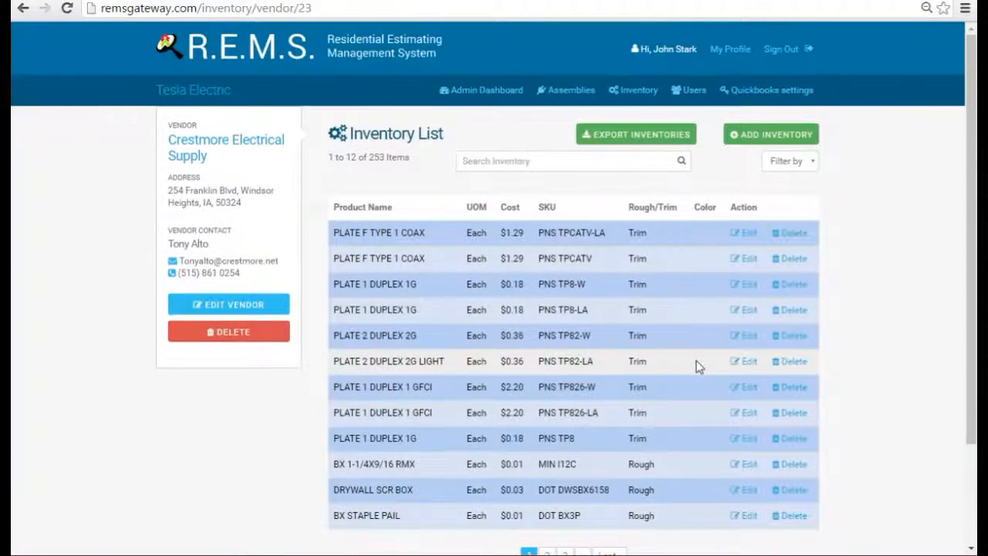
pyautogui.scroll(-2, 696, 366)
pyautogui.click(547, 449)
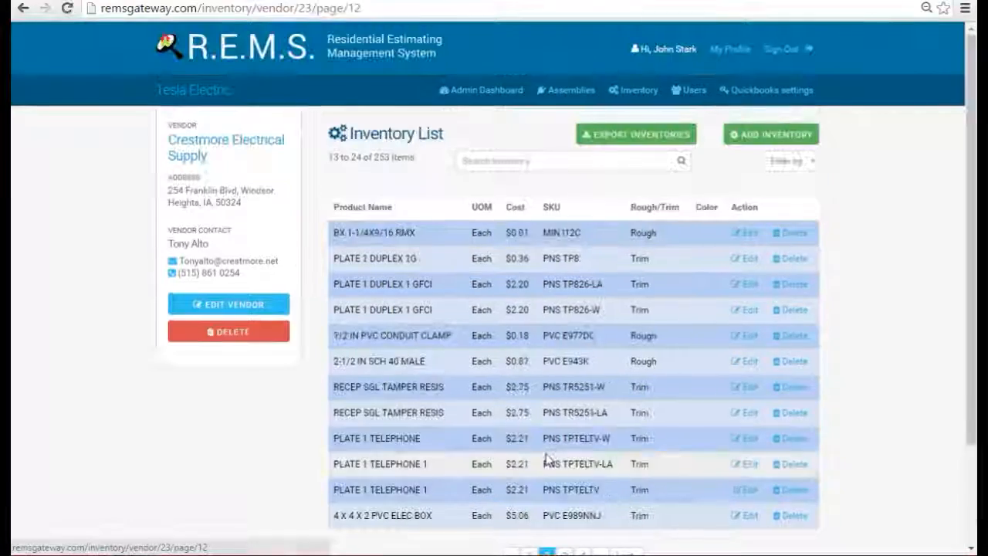
pyautogui.scroll(-2, 547, 456)
pyautogui.click(564, 448)
pyautogui.scroll(-2, 587, 340)
pyautogui.click(573, 431)
pyautogui.scroll(-2, 609, 386)
pyautogui.click(592, 450)
pyautogui.scroll(-2, 706, 404)
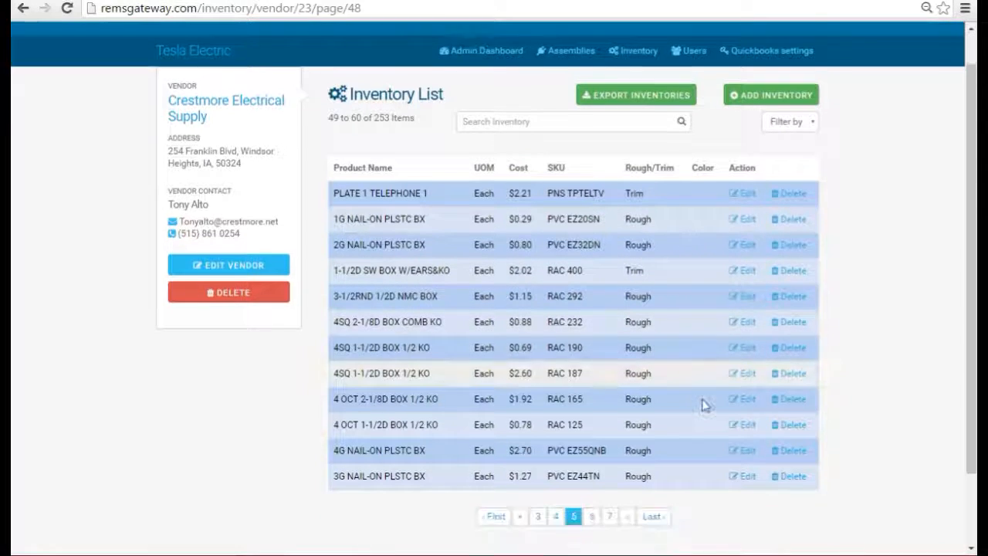
pyautogui.scroll(2, 698, 397)
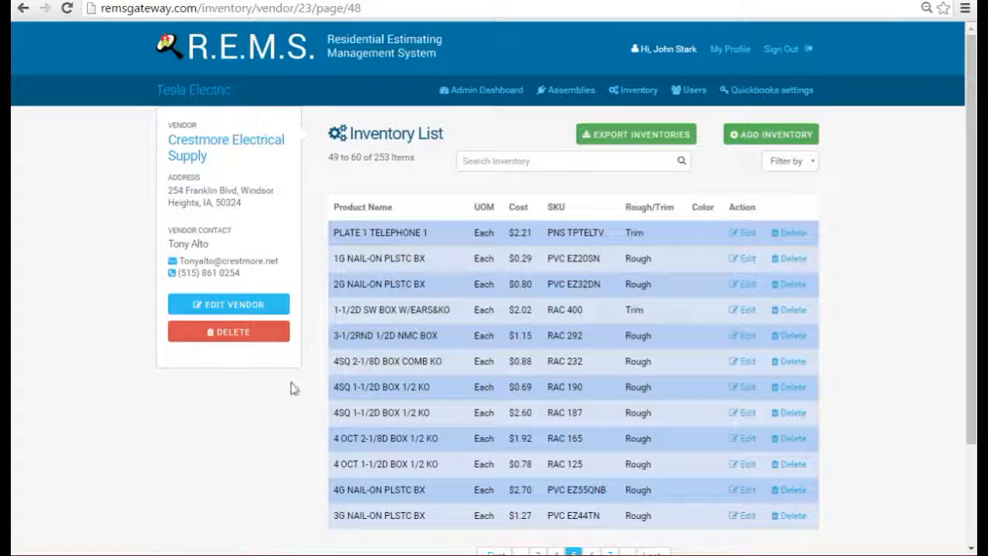
pyautogui.click(644, 158)
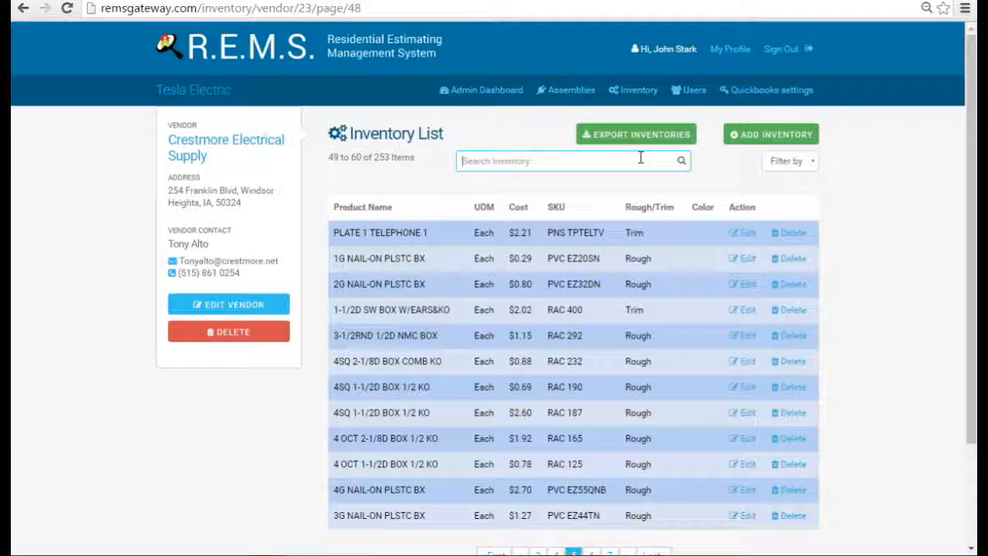
# Search Crestmore's inventory for 'pns', narrowing the list to 72 items
pyautogui.write('phne')
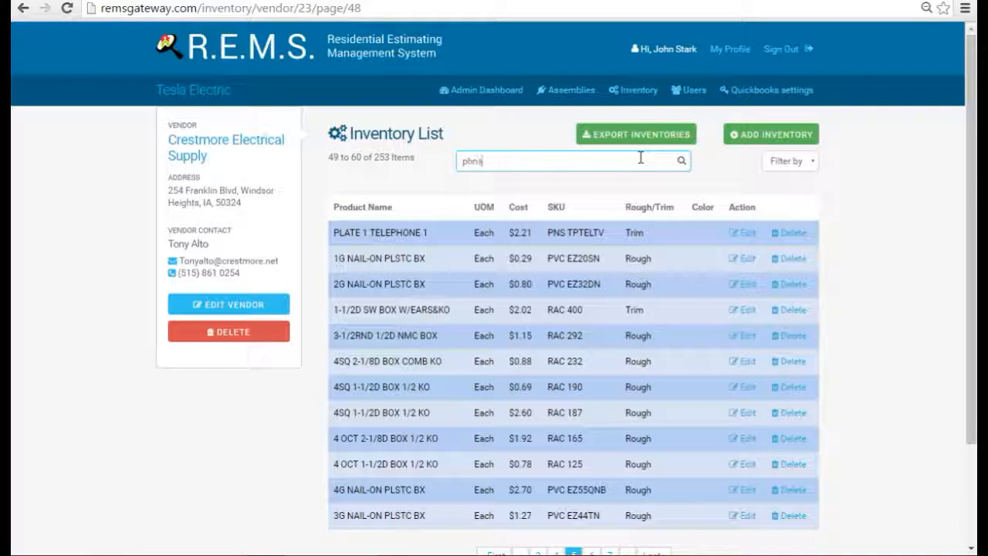
pyautogui.press('BackSpace')
pyautogui.press('BackSpace')
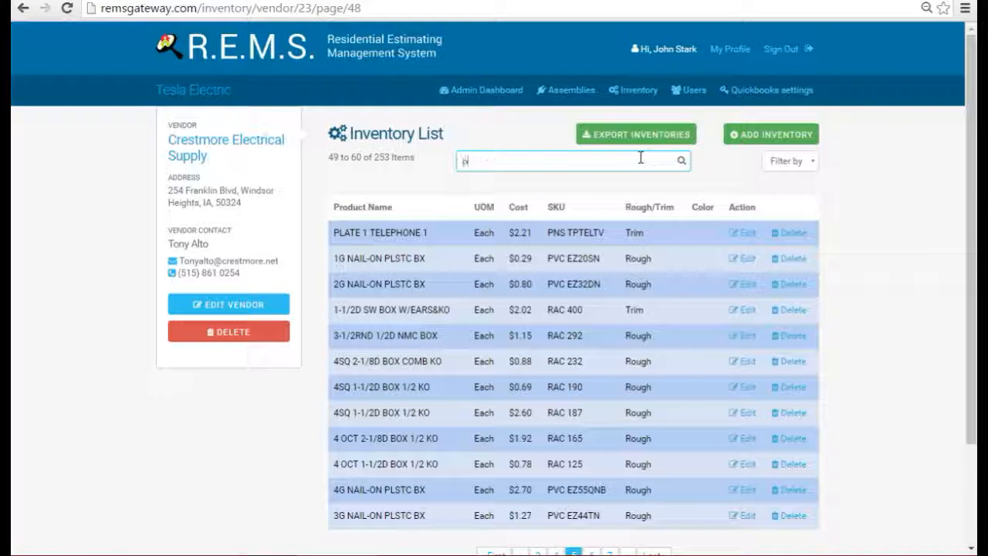
pyautogui.click(681, 160)
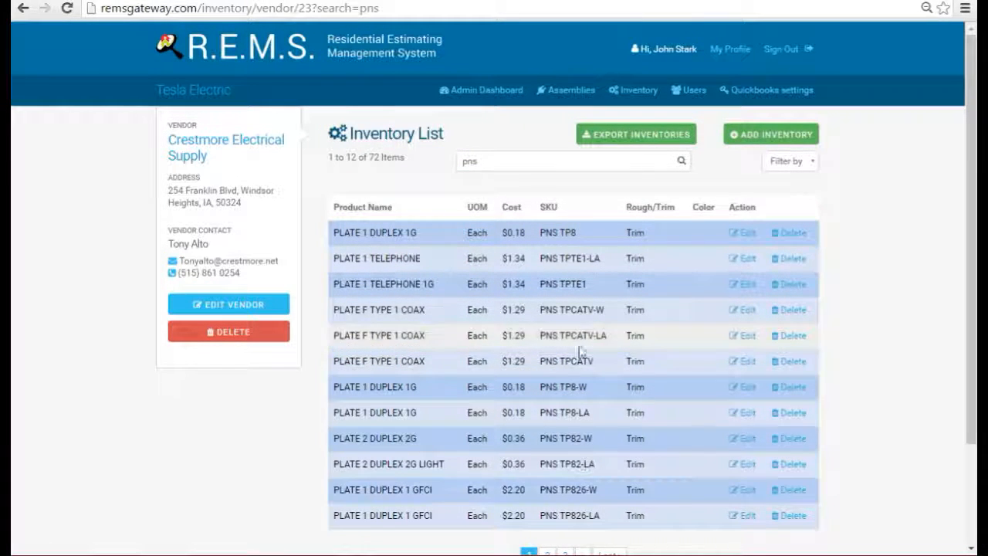
pyautogui.scroll(-2, 578, 386)
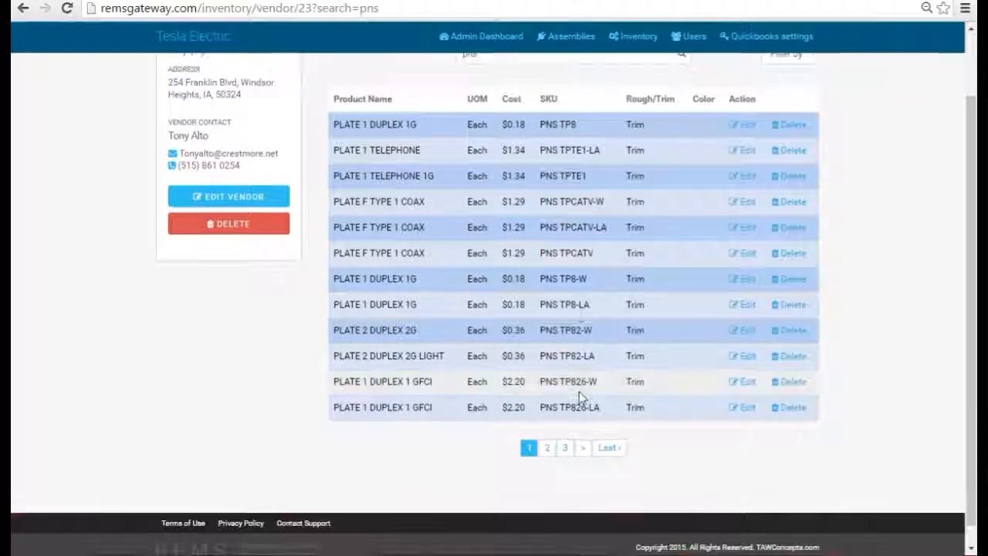
# Page through the 'pns' results to pages 2, 3, 4 and 5
pyautogui.click(547, 449)
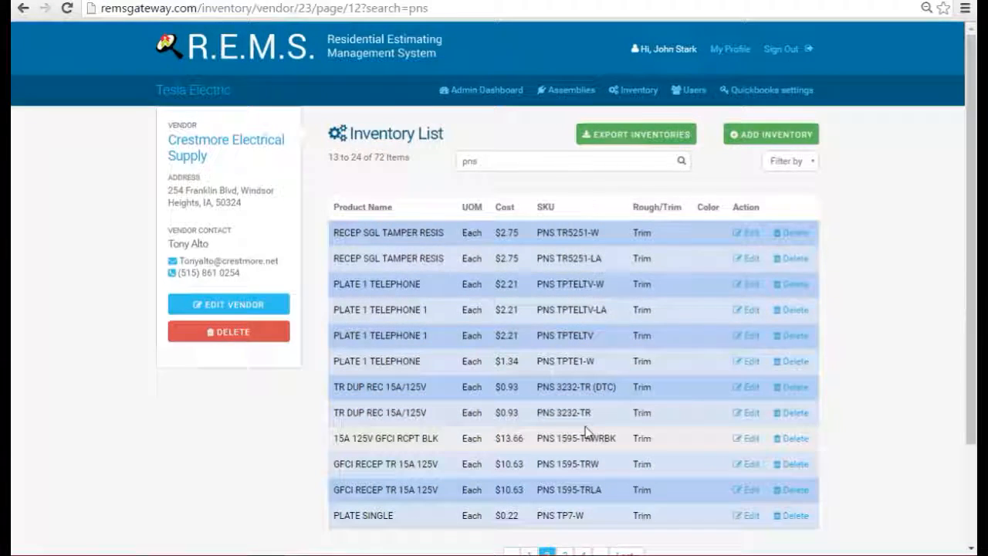
pyautogui.scroll(-2, 580, 436)
pyautogui.click(567, 448)
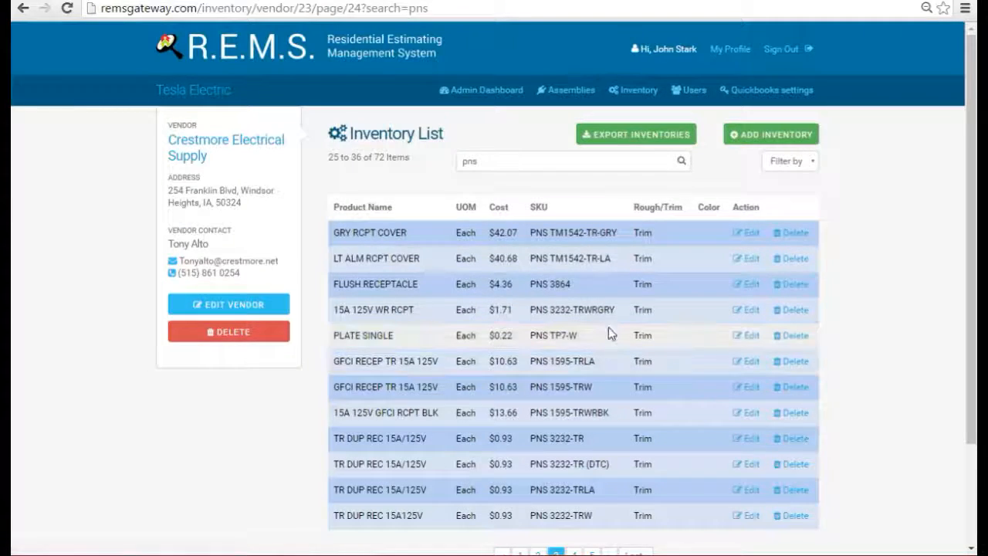
pyautogui.scroll(-2, 606, 330)
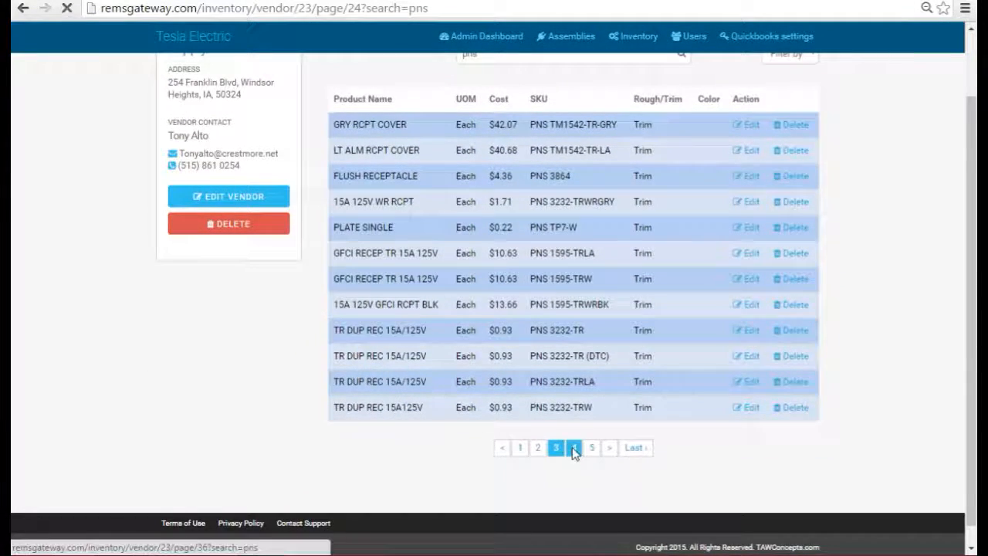
pyautogui.click(573, 447)
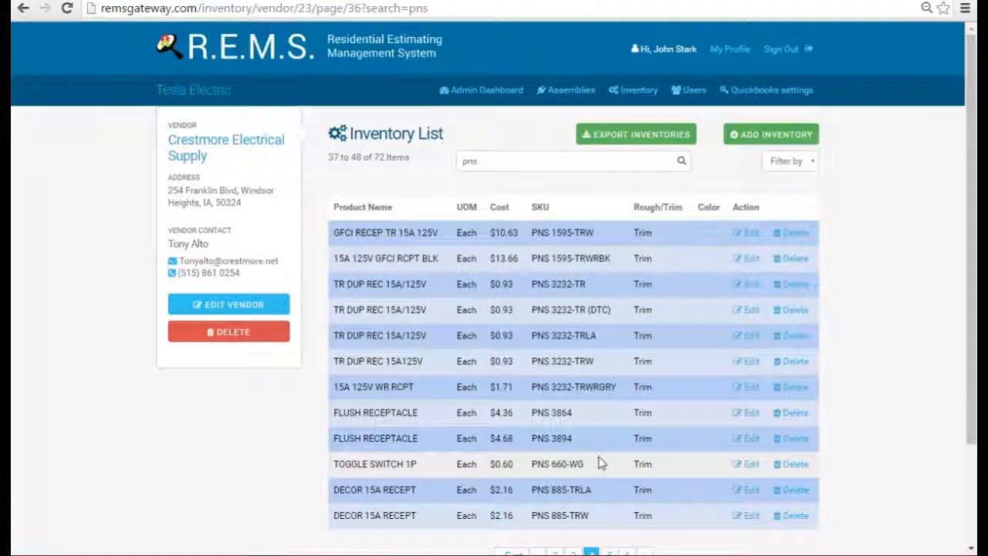
pyautogui.scroll(-2, 600, 436)
pyautogui.click(606, 452)
pyautogui.scroll(-3, 576, 290)
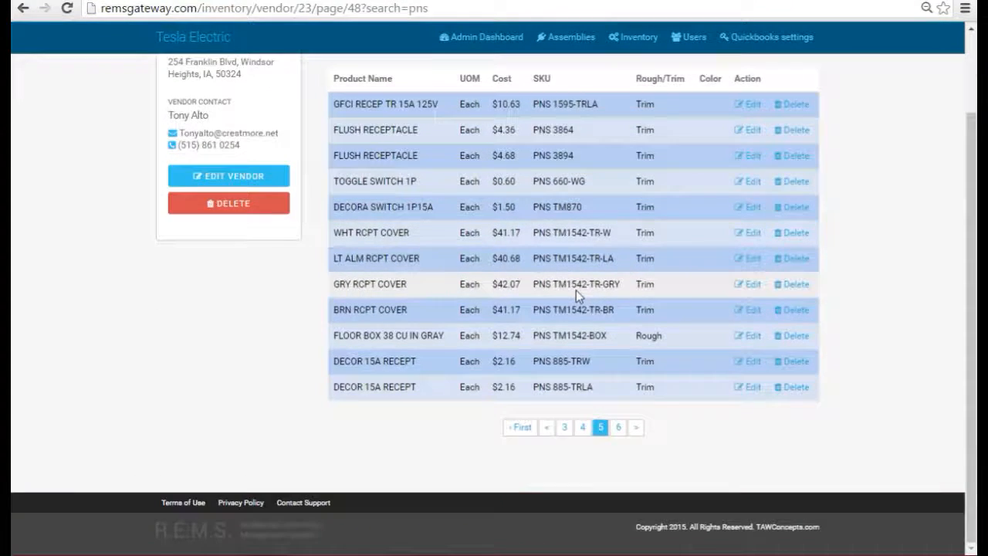
pyautogui.scroll(3, 444, 386)
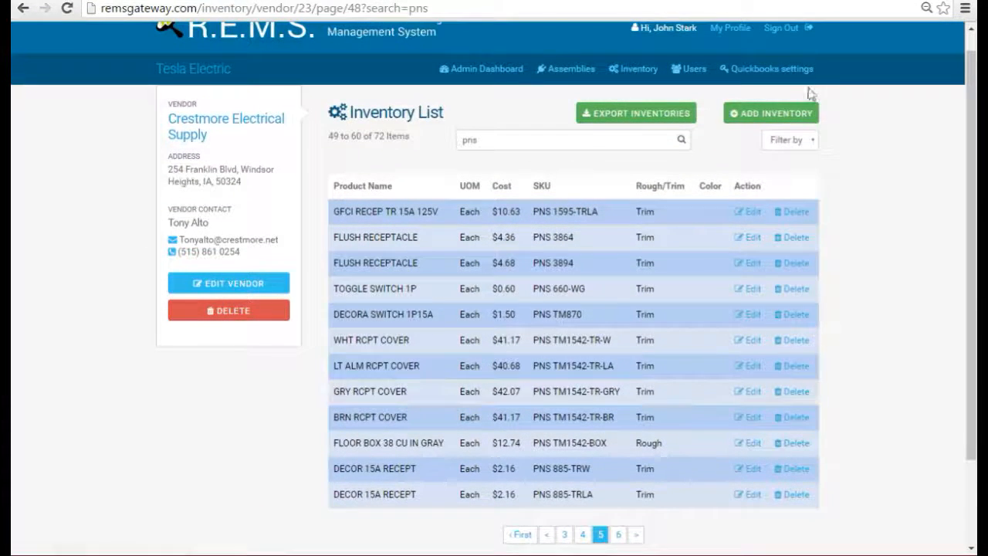
# View the ADD INVENTORY Part Name form, then go back to Crestmore's unfiltered 253-item list
pyautogui.click(762, 114)
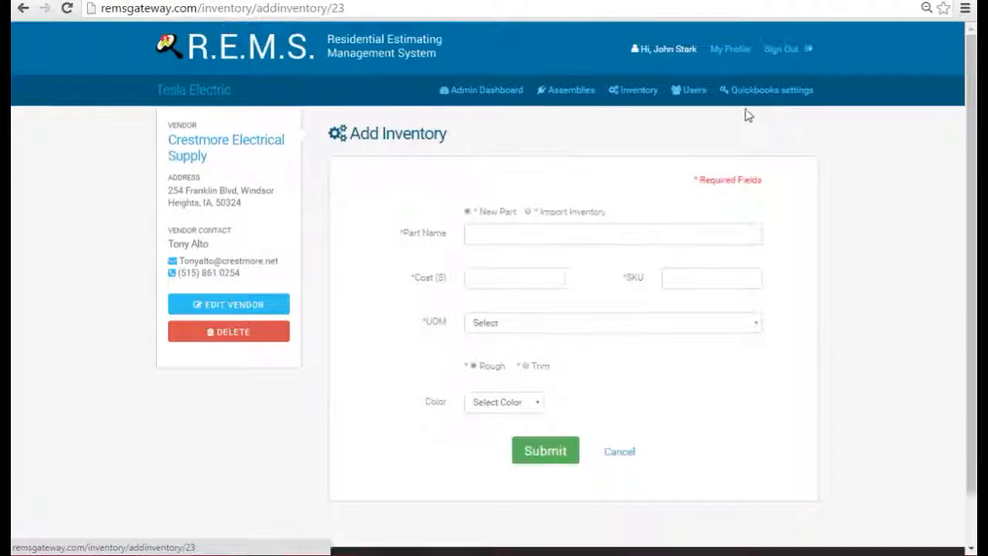
pyautogui.click(489, 233)
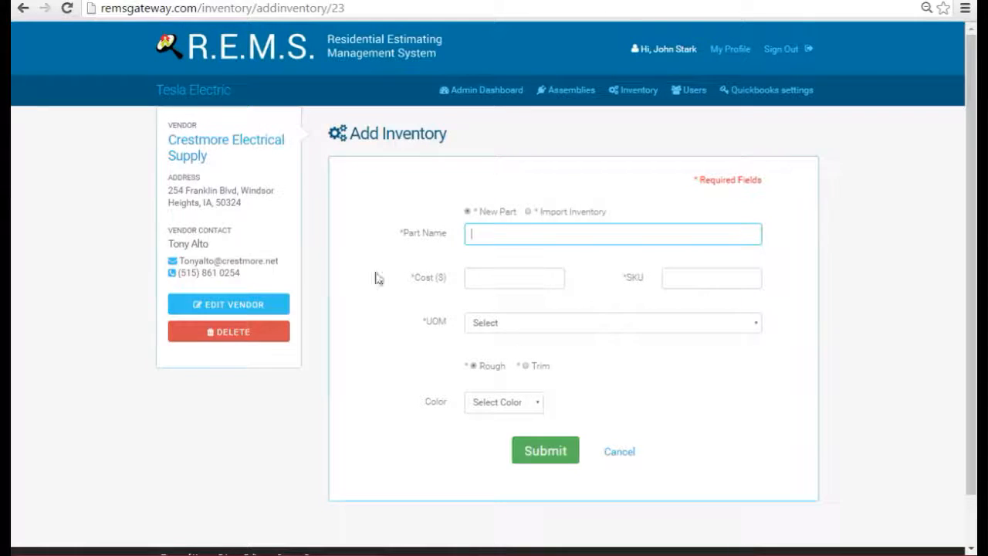
pyautogui.click(222, 142)
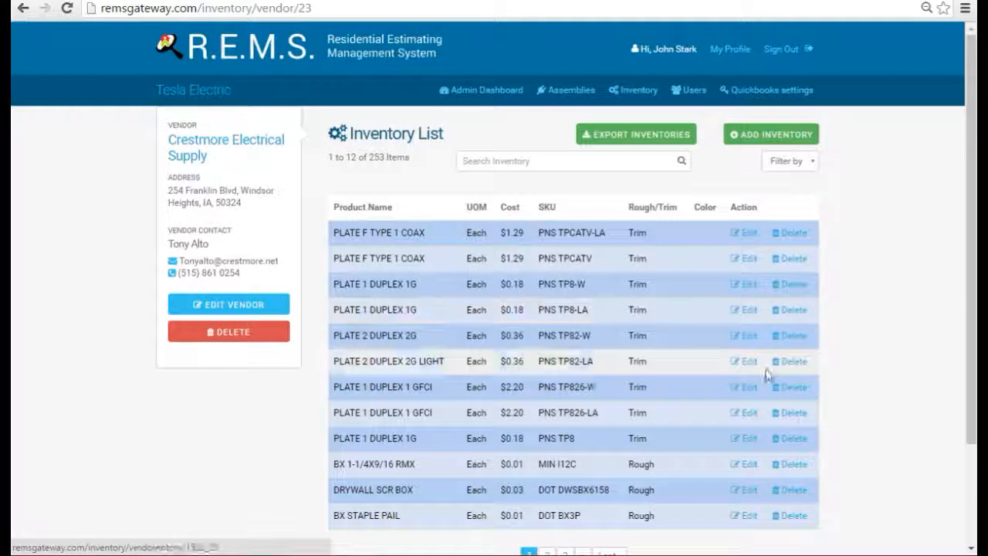
pyautogui.scroll(-3, 881, 317)
pyautogui.scroll(3, 882, 317)
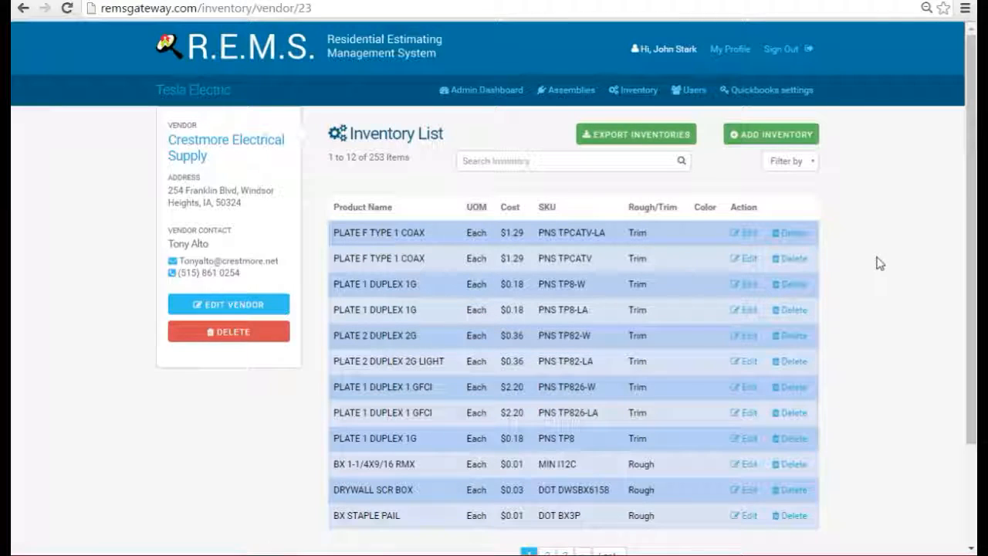
# Export Crestmore's inventory to Inventories (3).xls and scroll through it in Excel
pyautogui.click(683, 138)
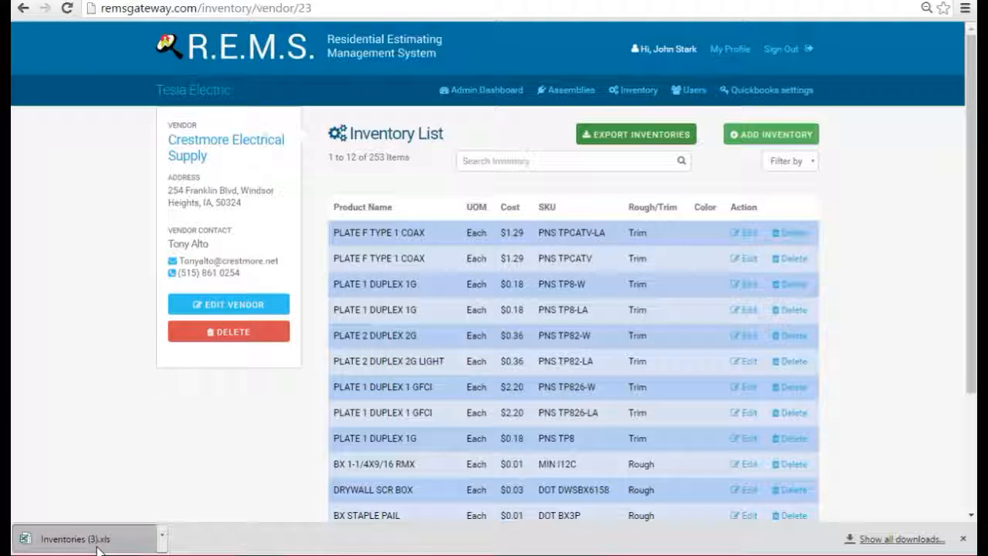
pyautogui.click(85, 539)
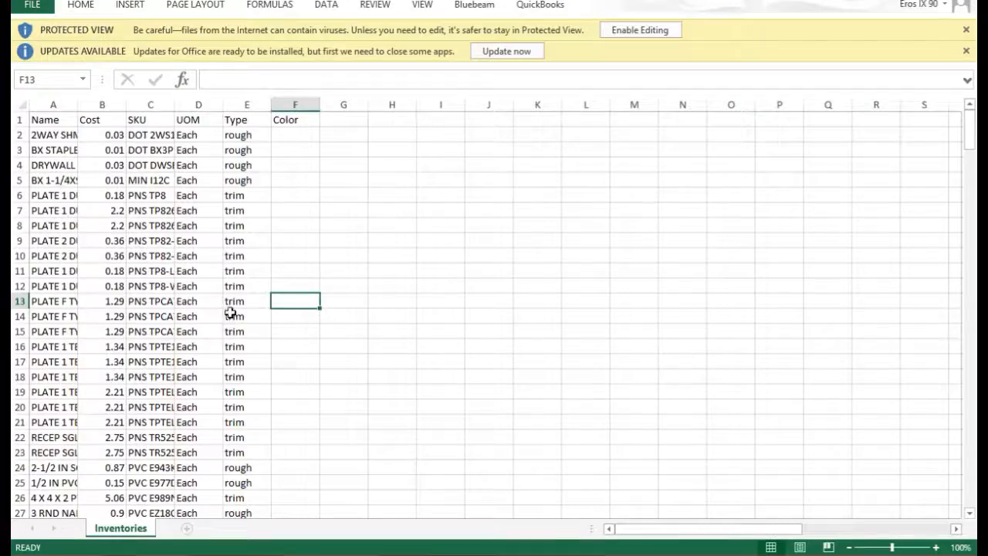
pyautogui.scroll(-3, 230, 313)
pyautogui.scroll(-16, 230, 313)
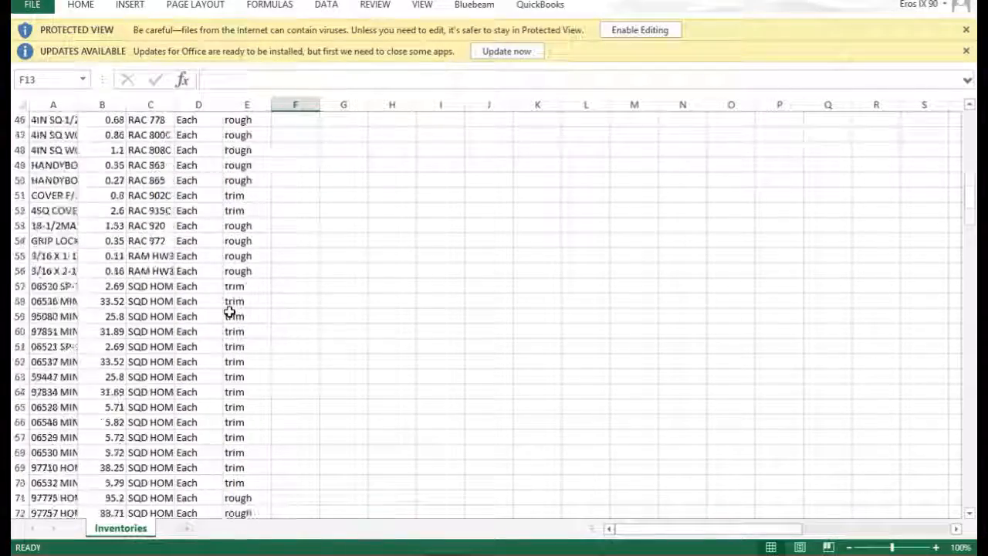
pyautogui.scroll(-4, 230, 313)
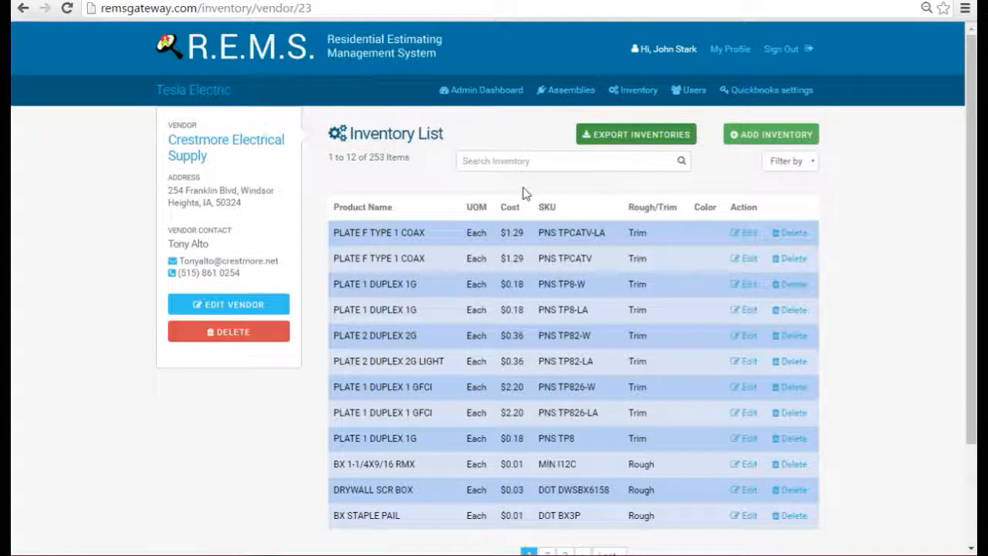
# Choose Import Inventory under ADD INVENTORY, open the file picker, then cancel it
pyautogui.click(748, 135)
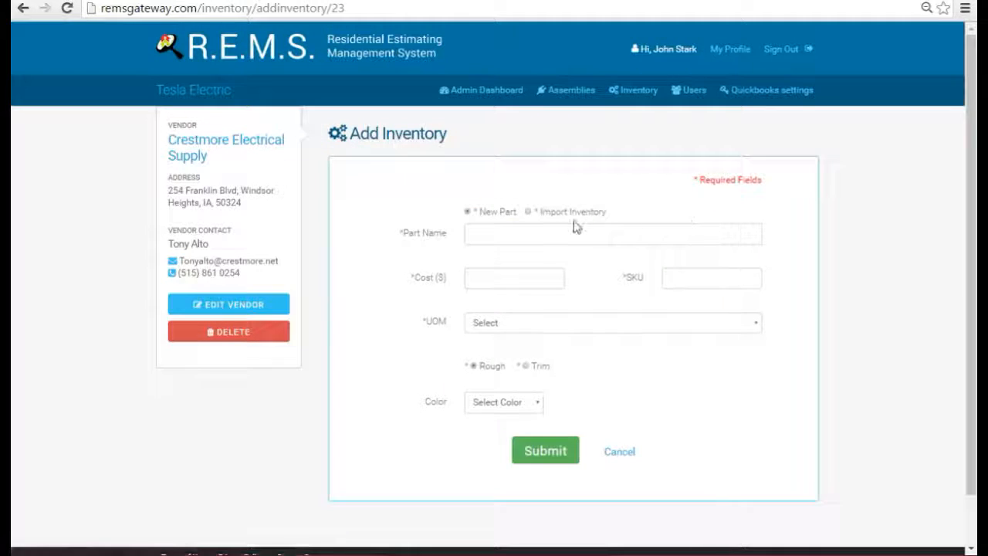
pyautogui.click(528, 211)
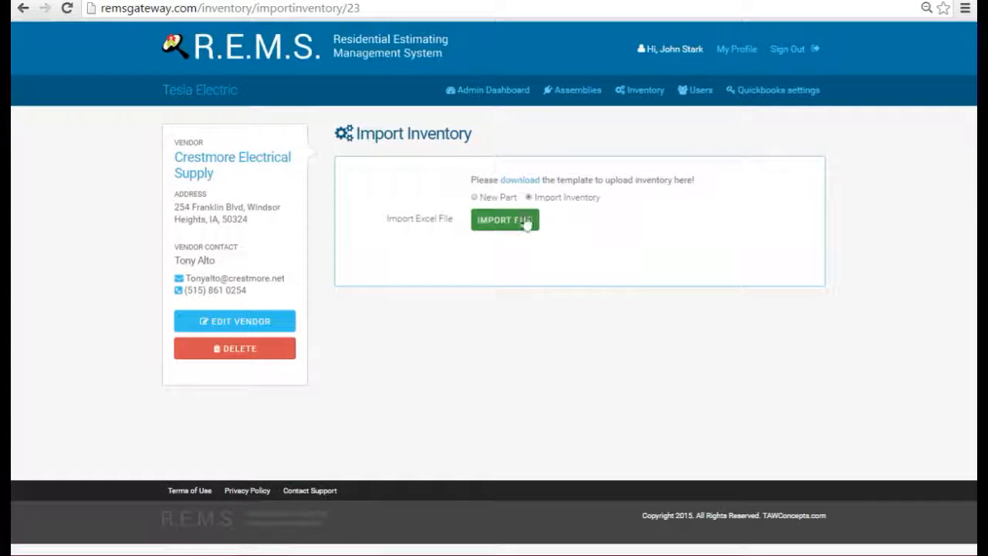
pyautogui.click(517, 225)
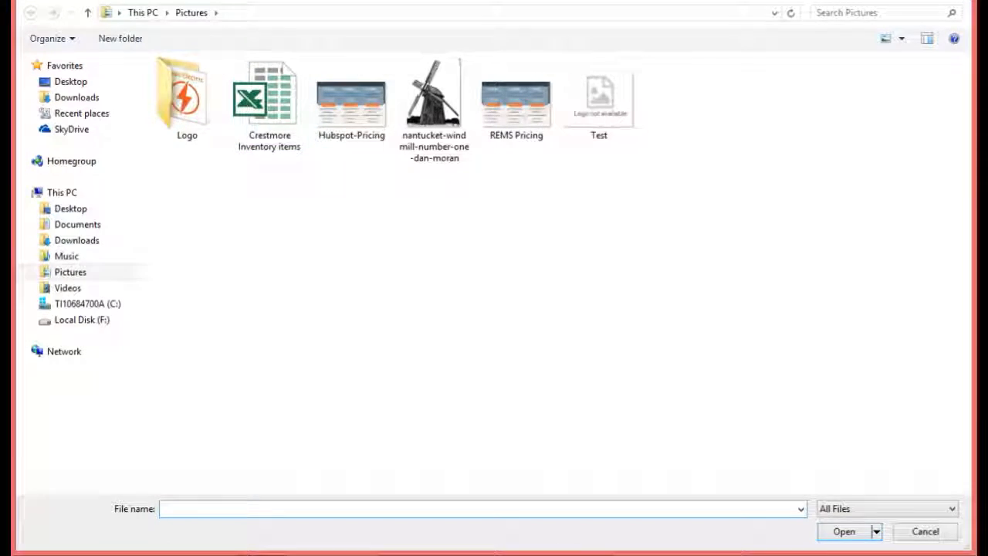
pyautogui.click(970, 1)
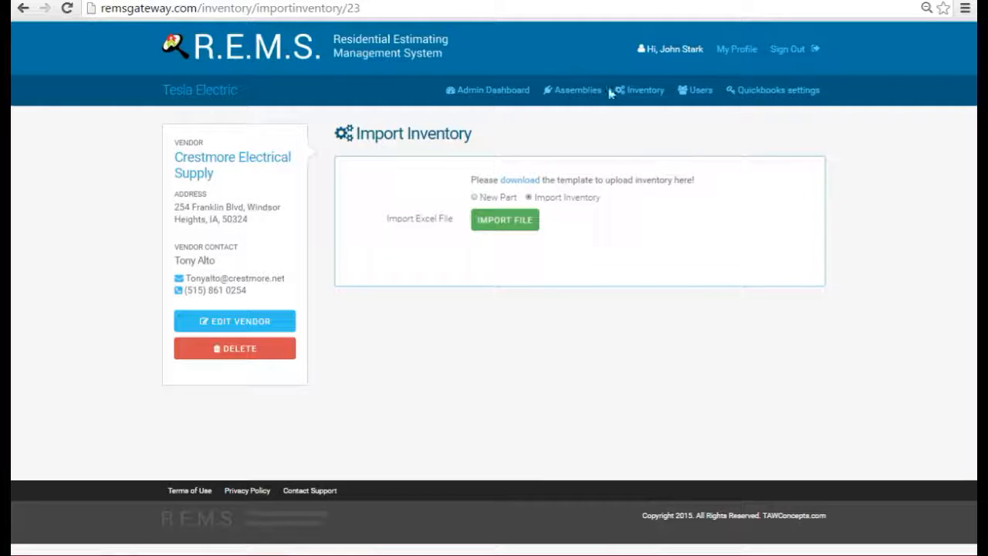
# Go through the Inventory vendor overview to reopen Crestmore Electrical Supply's items 1–12 of 253
pyautogui.click(258, 165)
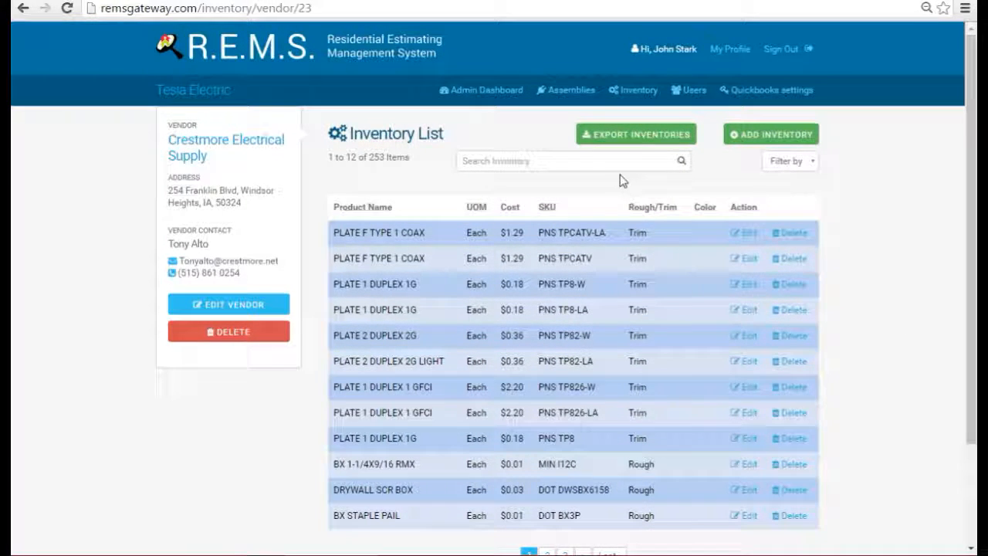
pyautogui.click(641, 89)
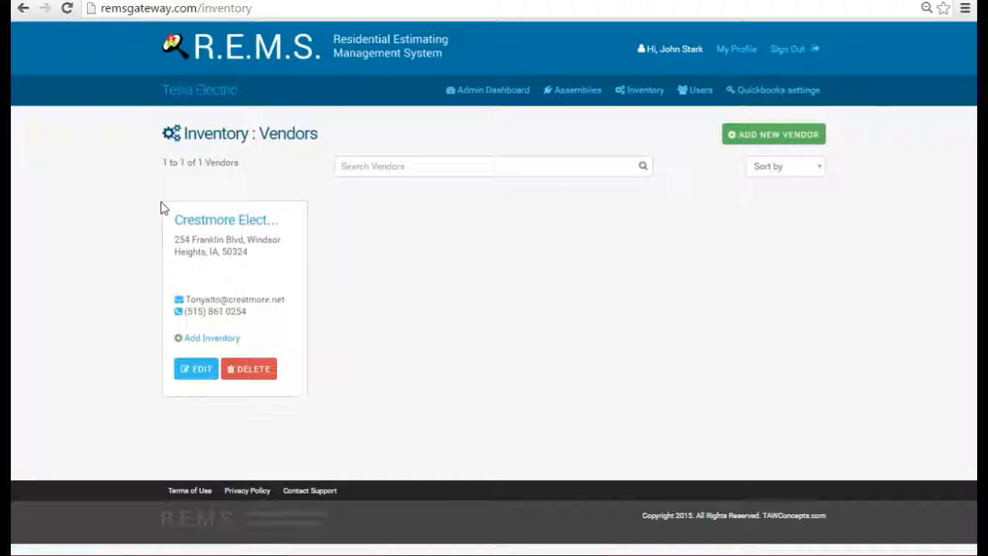
pyautogui.click(203, 220)
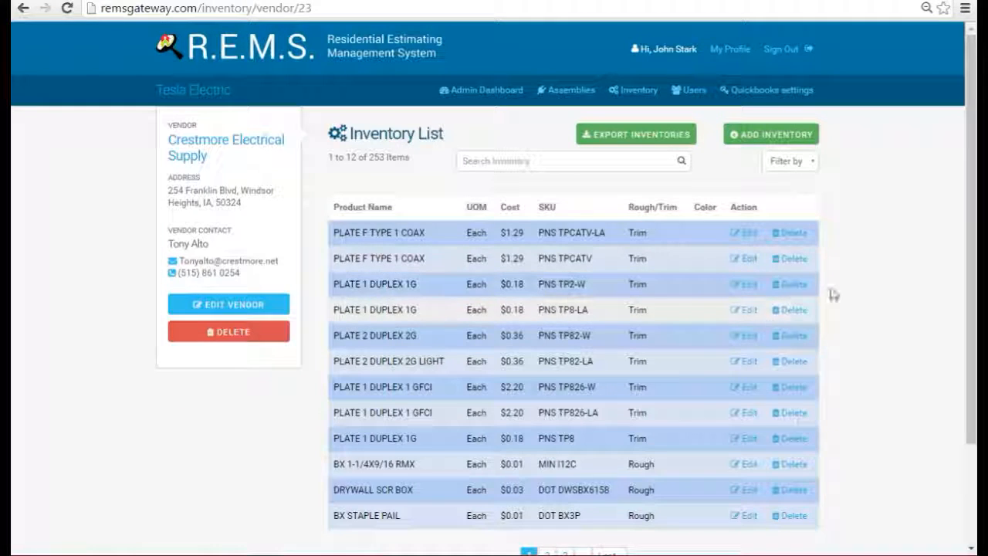